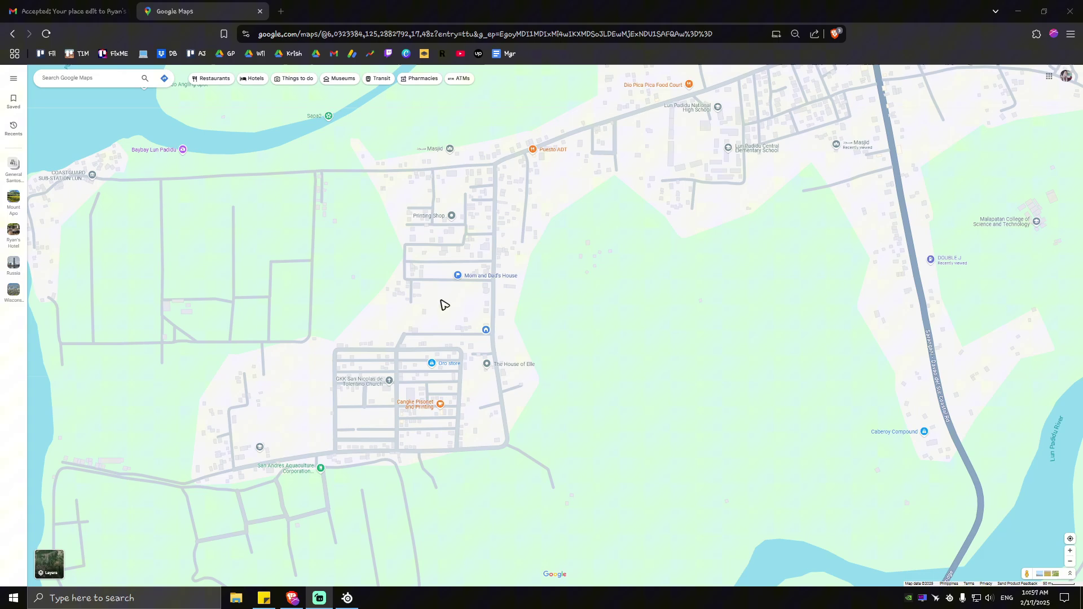
Zoom in on the hotel's street, drop a pin on the empty roadside spot, and bring up its Add your business option
{"action": "scroll", "coordinate": [442, 316], "scroll_direction": "up", "scroll_amount": 5}
{"action": "scroll", "coordinate": [502, 346], "scroll_direction": "up", "scroll_amount": 4}
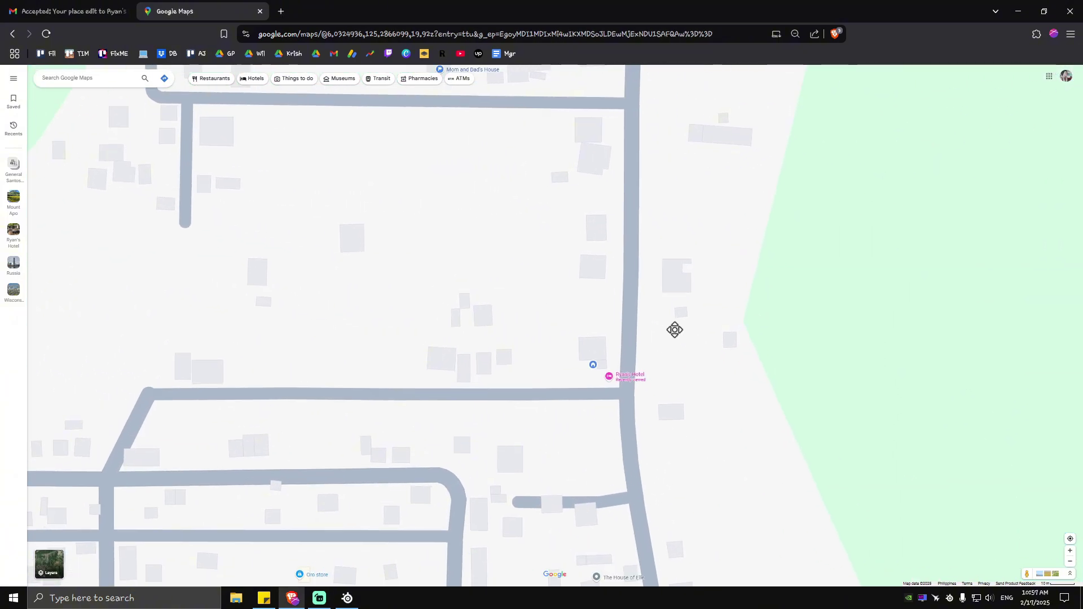
{"action": "left_click_drag", "start_coordinate": [516, 290], "coordinate": [483, 229]}
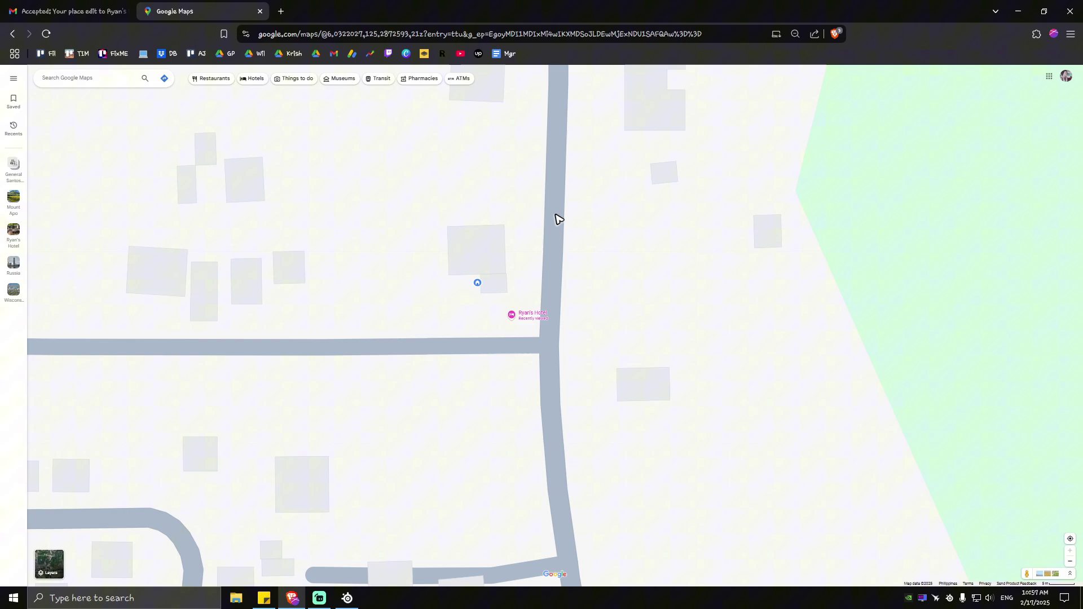
{"action": "left_click", "coordinate": [524, 285]}
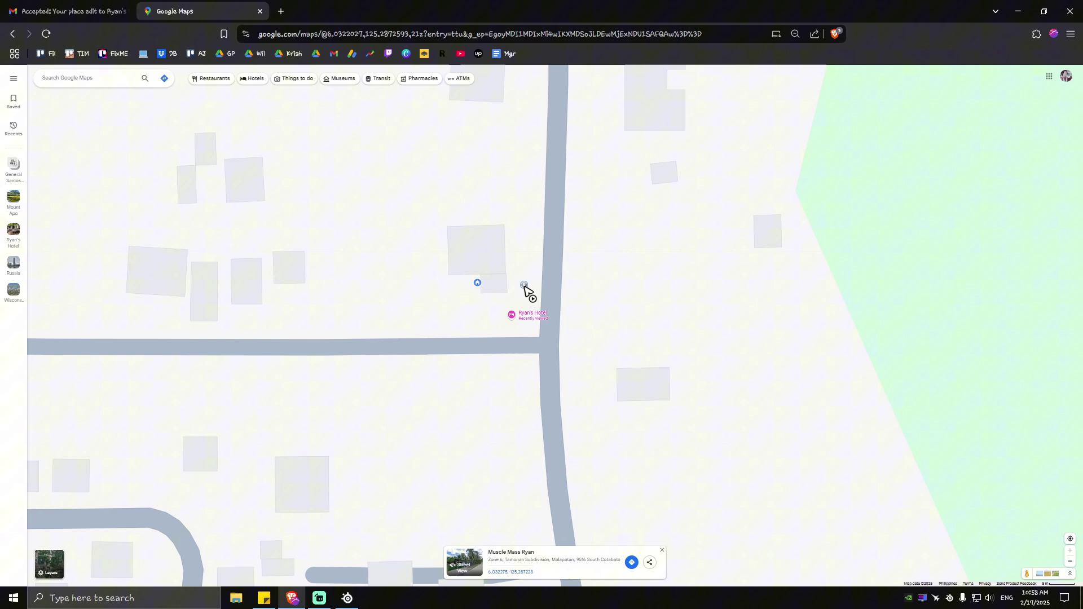
{"action": "right_click", "coordinate": [524, 289]}
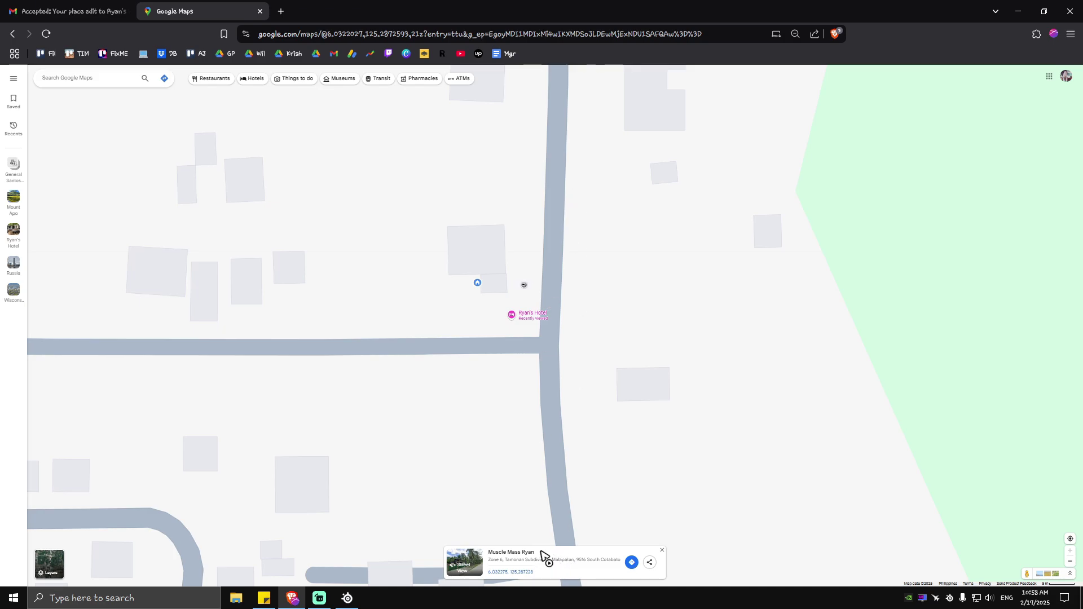
{"action": "right_click", "coordinate": [524, 289]}
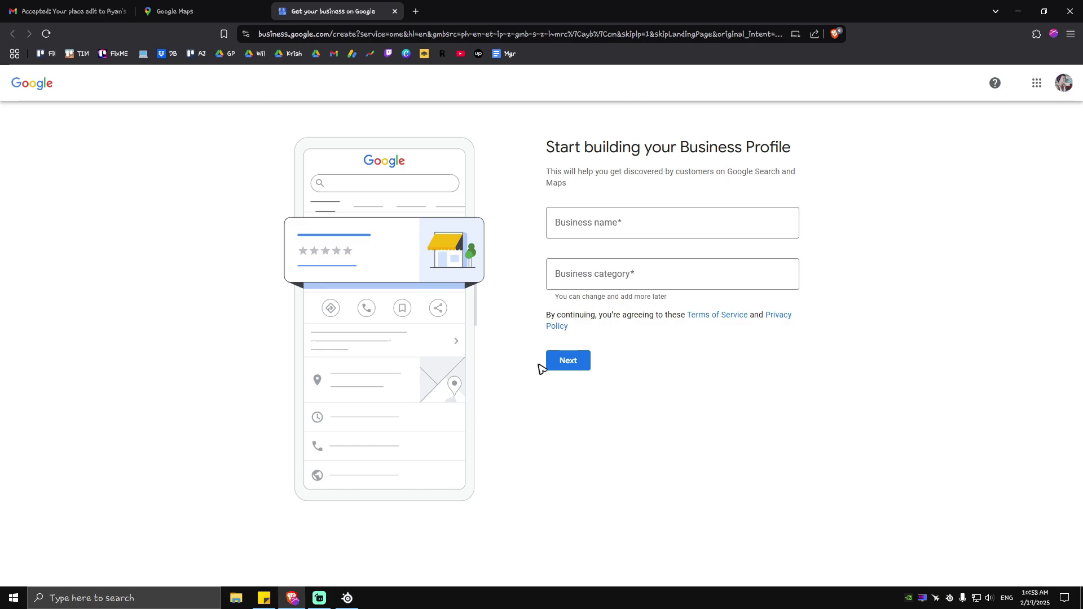
Enter 'Don Tisoy Hotel' as the business name from the suggestion
{"action": "left_click", "coordinate": [584, 227]}
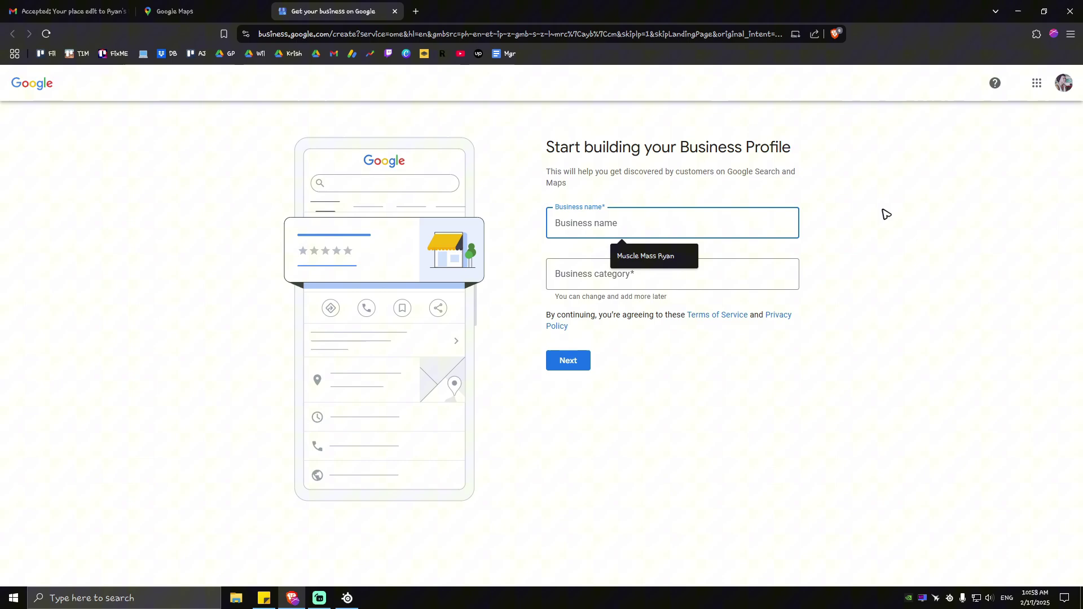
{"action": "type", "text": "Don Tisoy "}
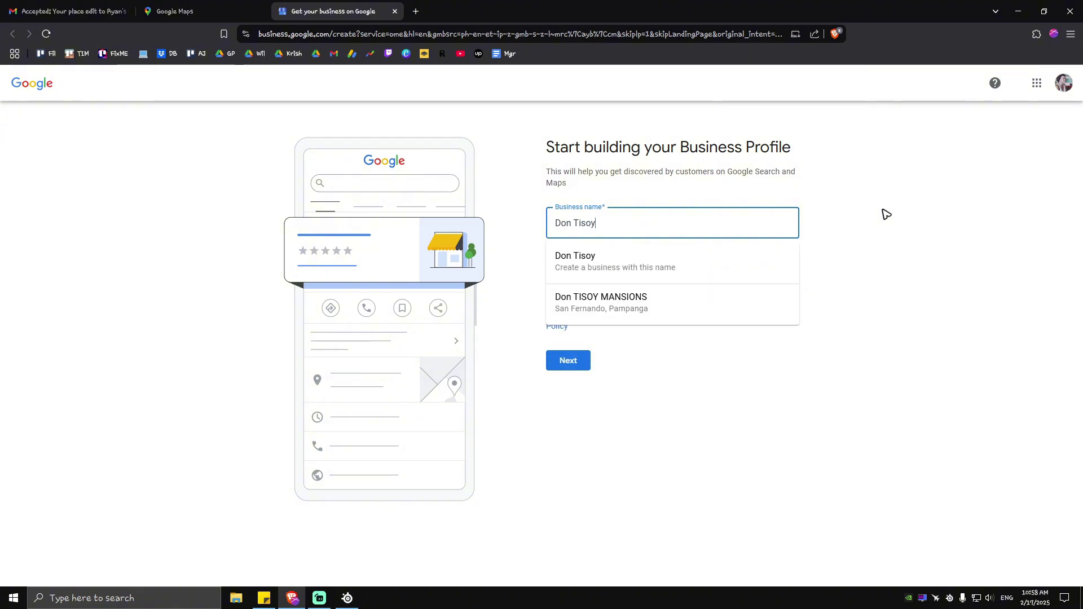
{"action": "type", "text": "Hotel"}
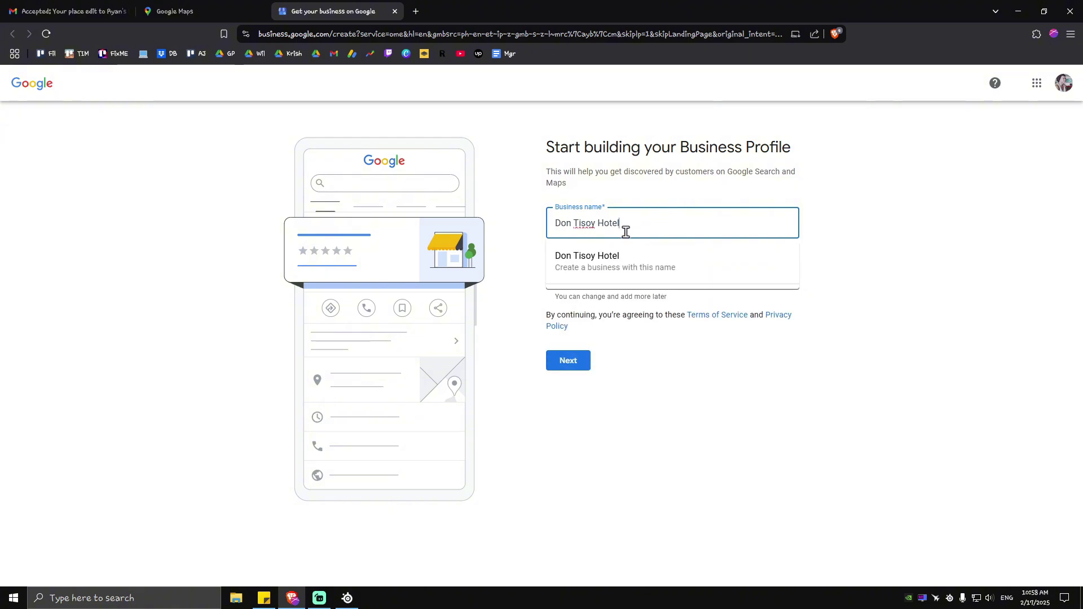
{"action": "left_click", "coordinate": [622, 264]}
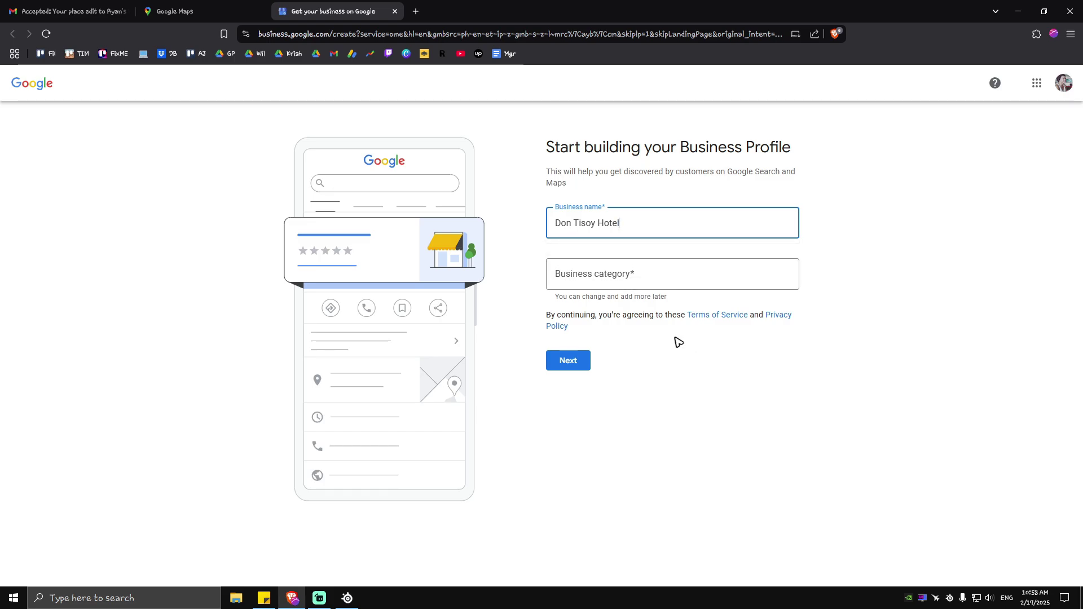
Set the business category to Hotel and continue
{"action": "left_click", "coordinate": [601, 281]}
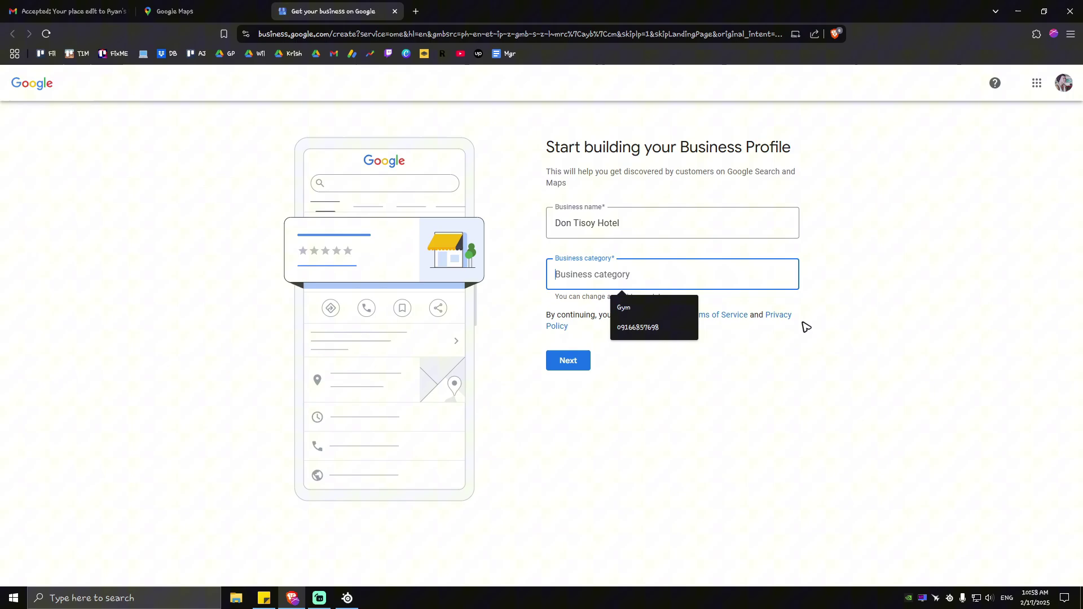
{"action": "type", "text": "hotel"}
{"action": "left_click", "coordinate": [716, 308]}
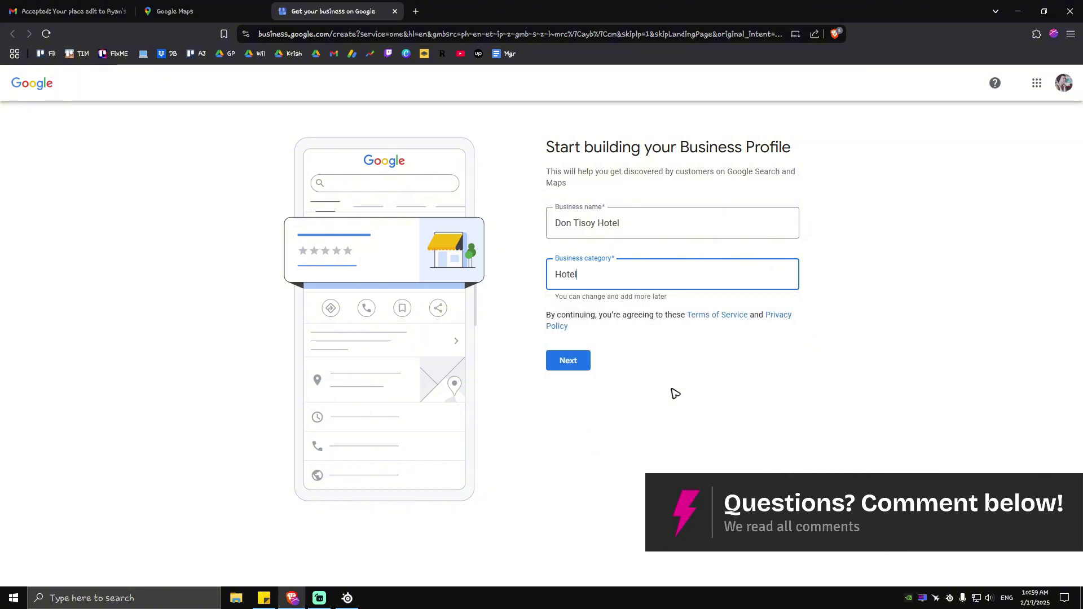
{"action": "left_click", "coordinate": [569, 361]}
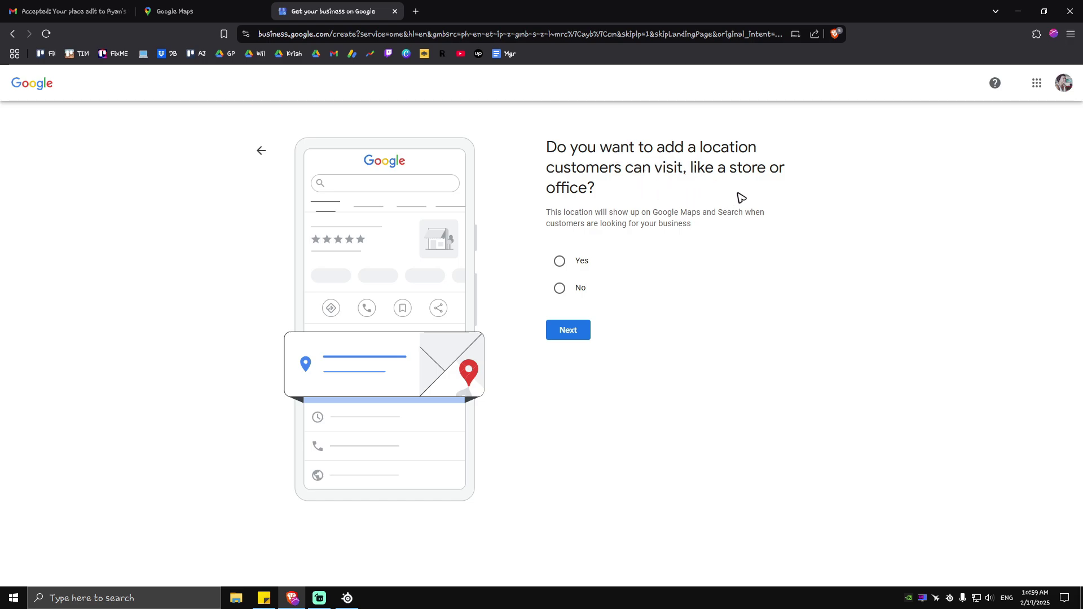
Confirm customers can visit and autofill the street address from the saved address
{"action": "left_click", "coordinate": [568, 262]}
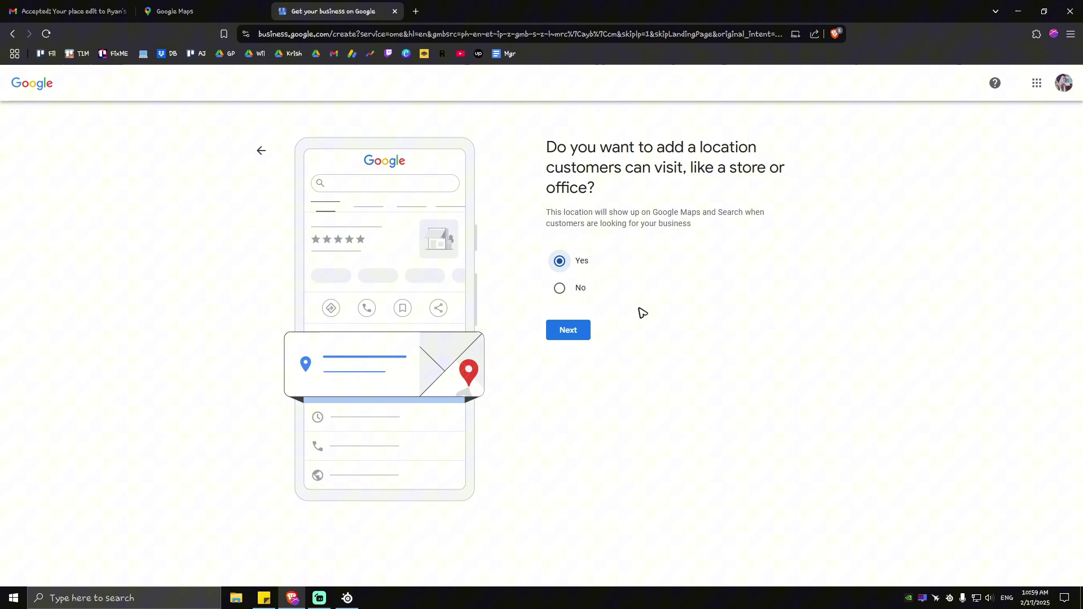
{"action": "left_click", "coordinate": [583, 337]}
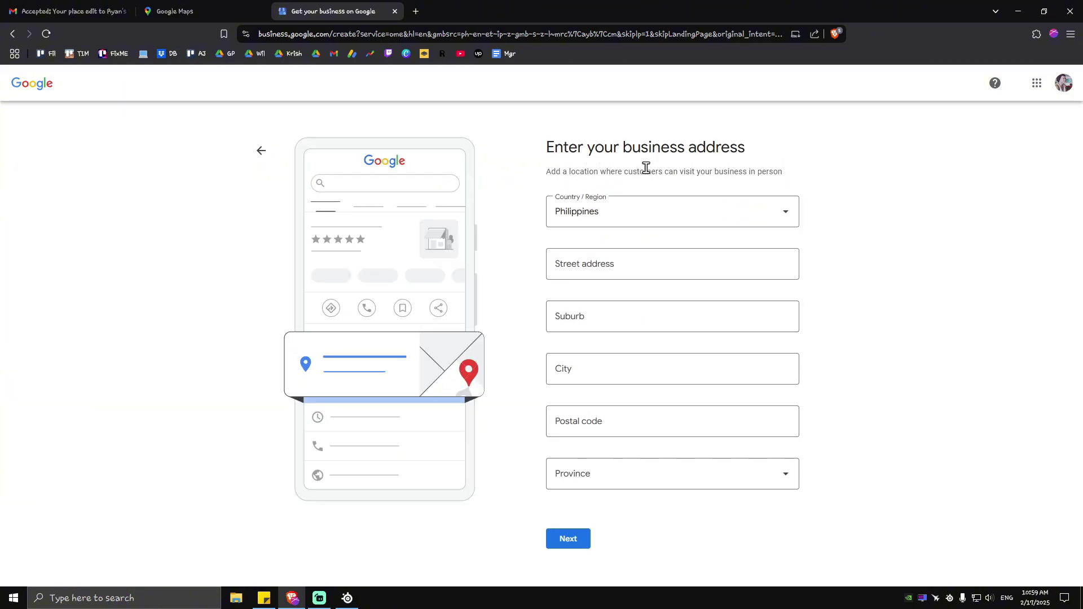
{"action": "left_click", "coordinate": [604, 273]}
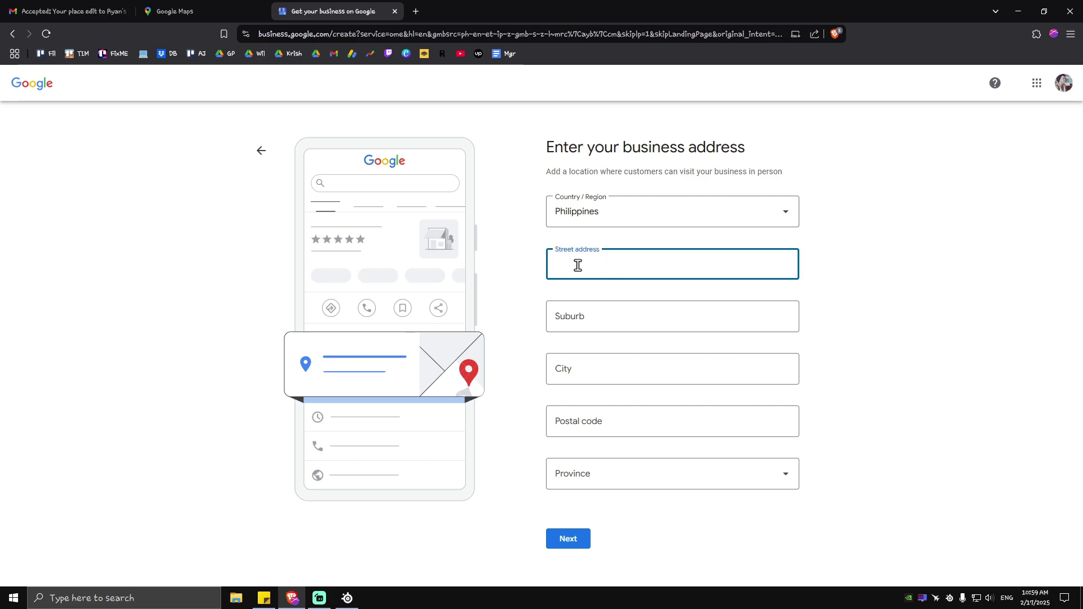
{"action": "left_click", "coordinate": [575, 265]}
{"action": "left_click", "coordinate": [638, 293]}
Set the province to South Cotabato and submit the address
{"action": "scroll", "coordinate": [663, 361], "scroll_direction": "down", "scroll_amount": 1}
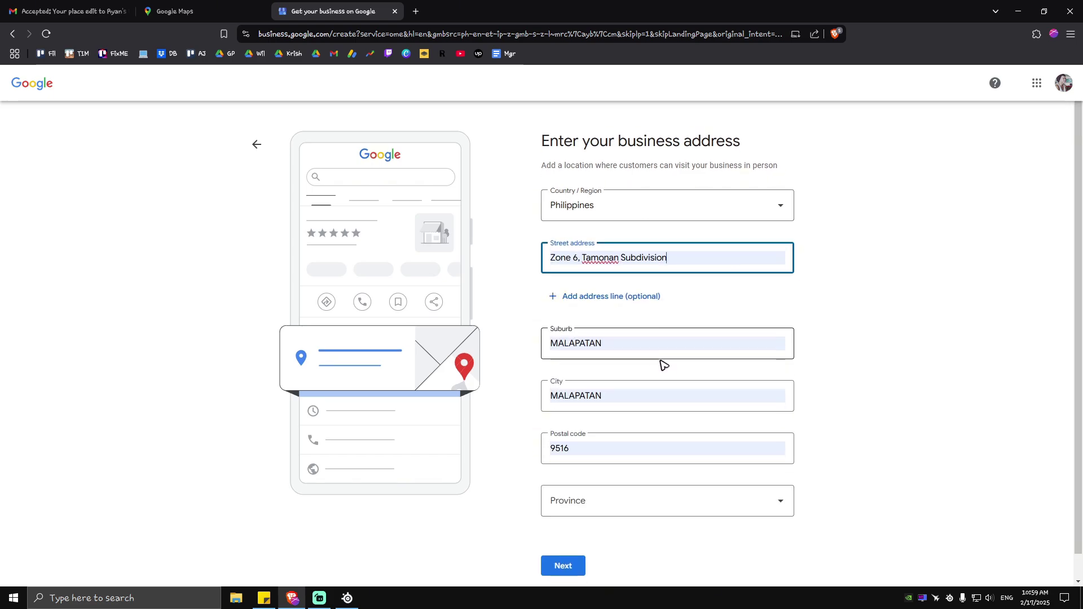
{"action": "left_click", "coordinate": [648, 477]}
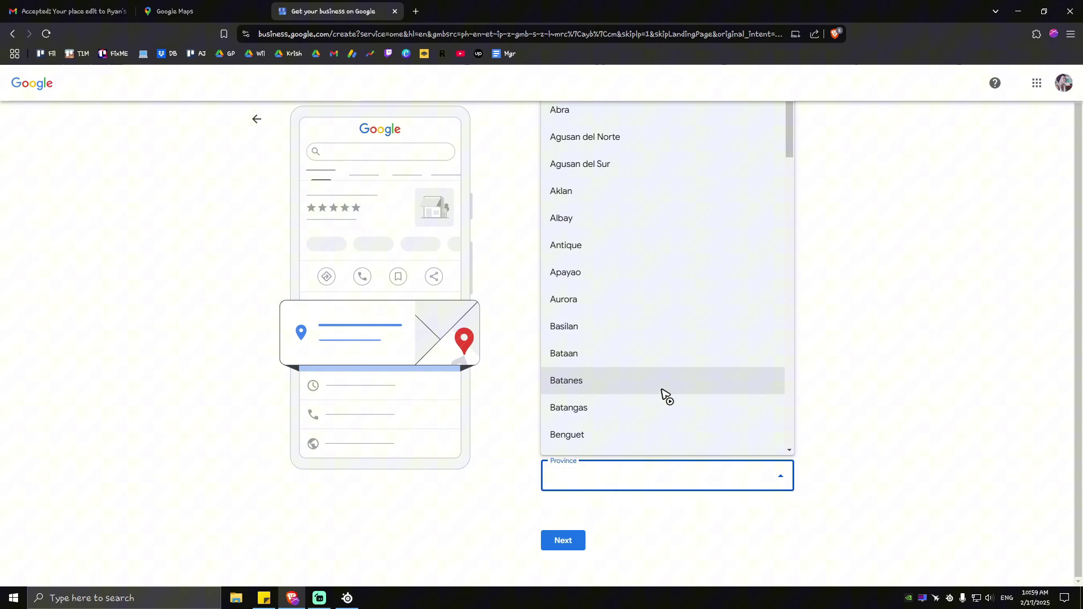
{"action": "type", "text": "south"}
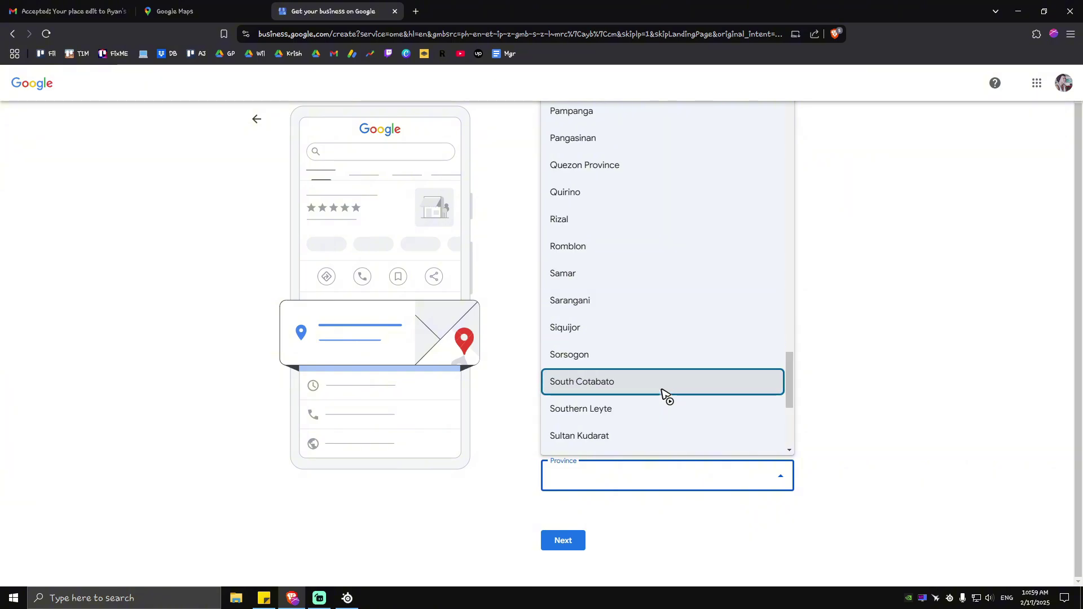
{"action": "left_click", "coordinate": [666, 394]}
{"action": "left_click", "coordinate": [580, 543]}
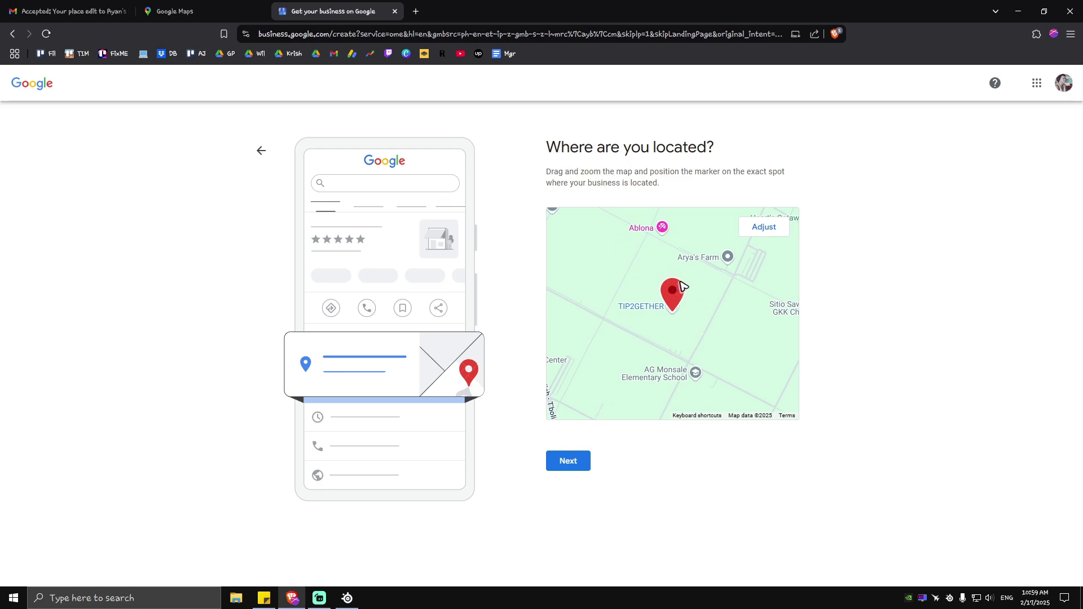
Reposition the marker beside the road near General Santos City, lock it in, and continue
{"action": "left_click", "coordinate": [769, 228]}
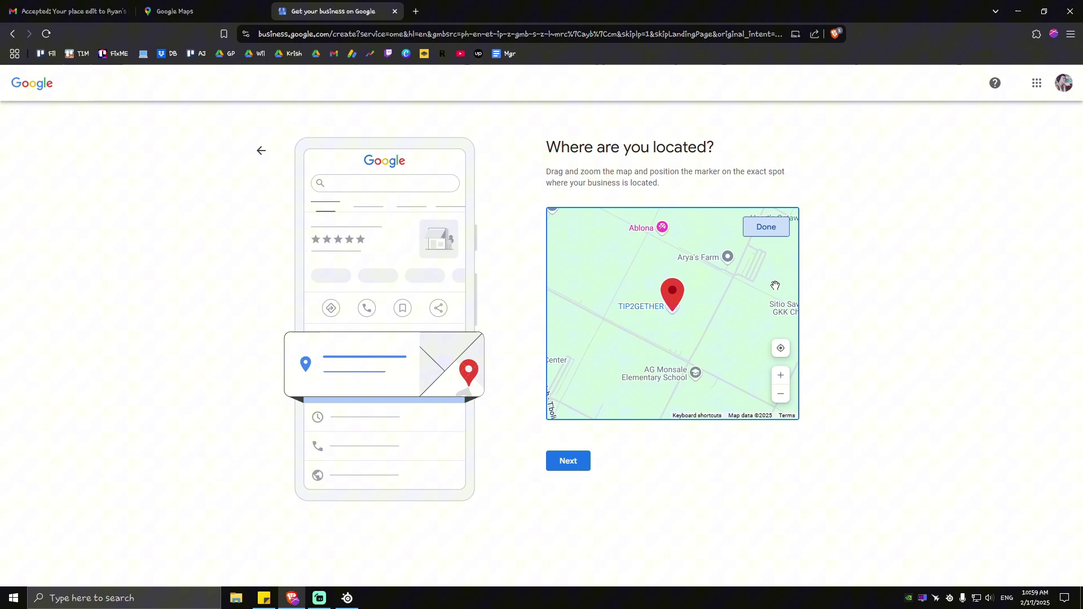
{"action": "scroll", "coordinate": [703, 338], "scroll_direction": "down", "scroll_amount": 6}
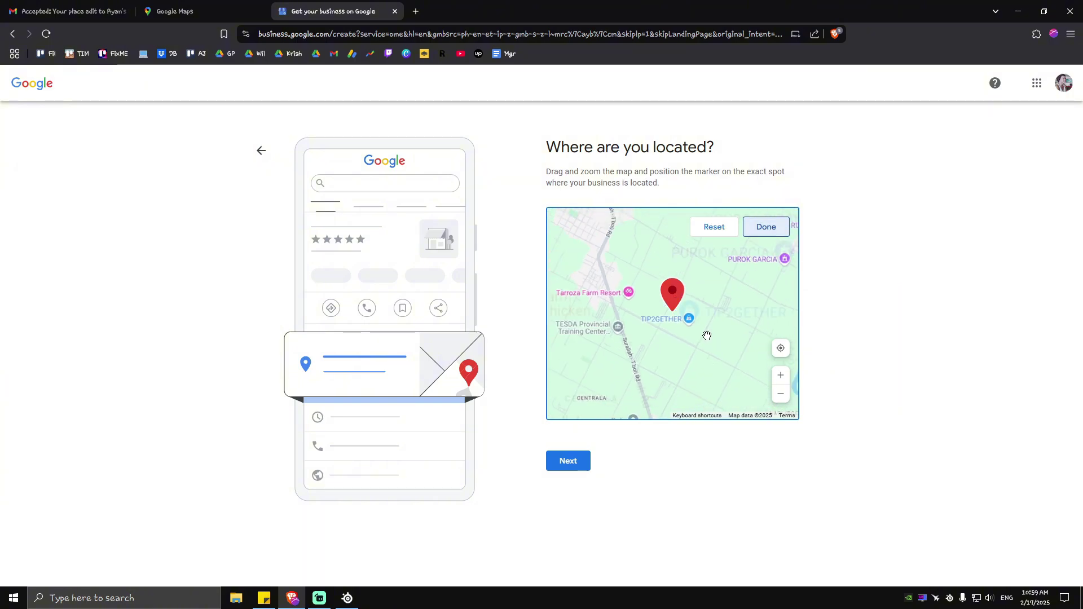
{"action": "scroll", "coordinate": [721, 354], "scroll_direction": "down", "scroll_amount": 3}
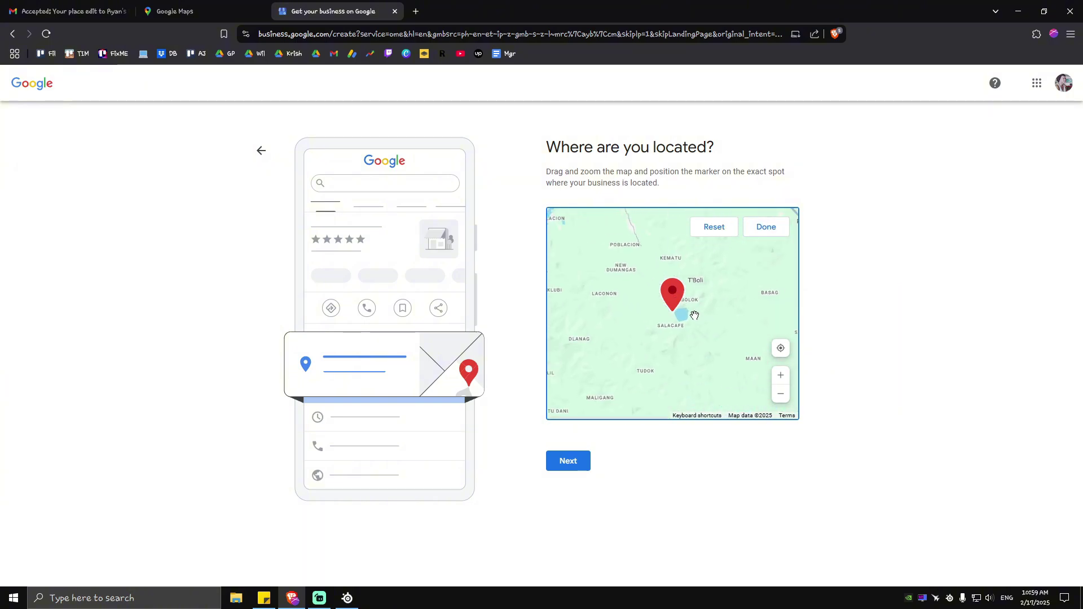
{"action": "left_click_drag", "start_coordinate": [750, 338], "coordinate": [676, 312]}
{"action": "scroll", "coordinate": [676, 311], "scroll_direction": "up", "scroll_amount": 5}
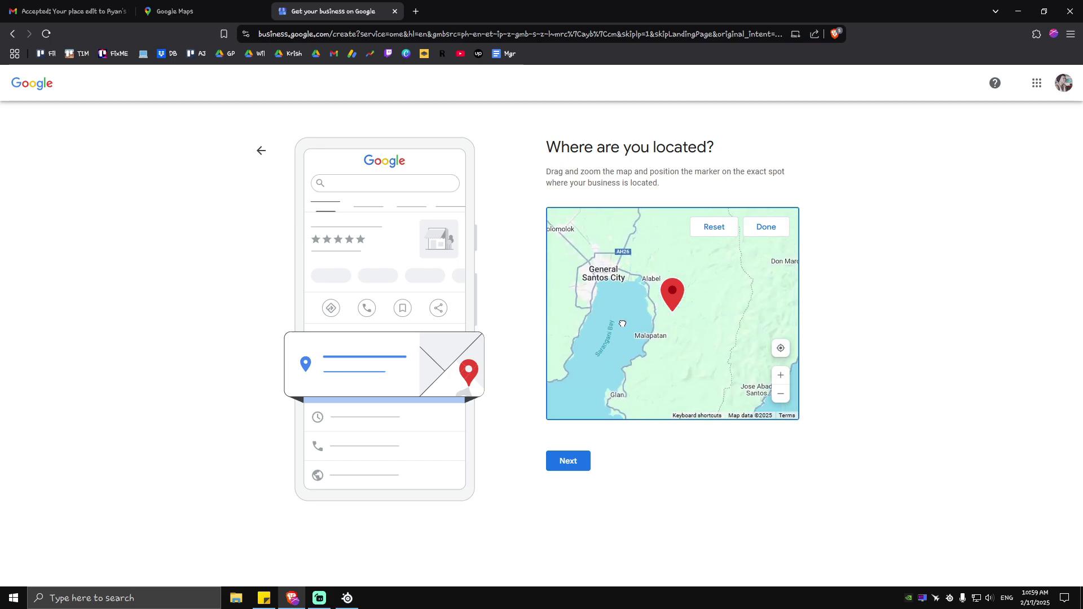
{"action": "scroll", "coordinate": [724, 311], "scroll_direction": "up", "scroll_amount": 5}
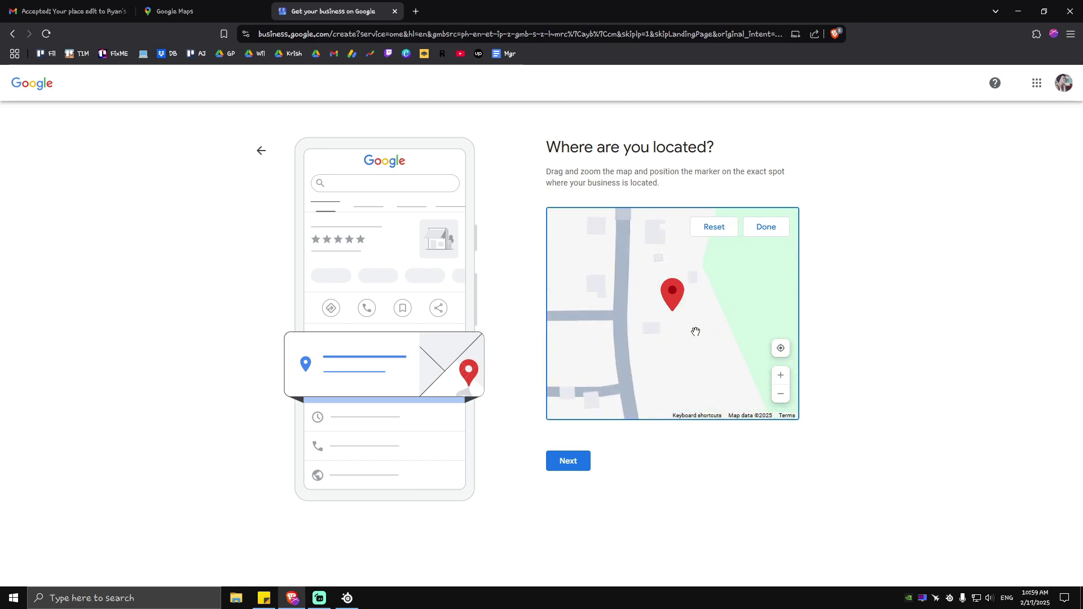
{"action": "left_click", "coordinate": [767, 228]}
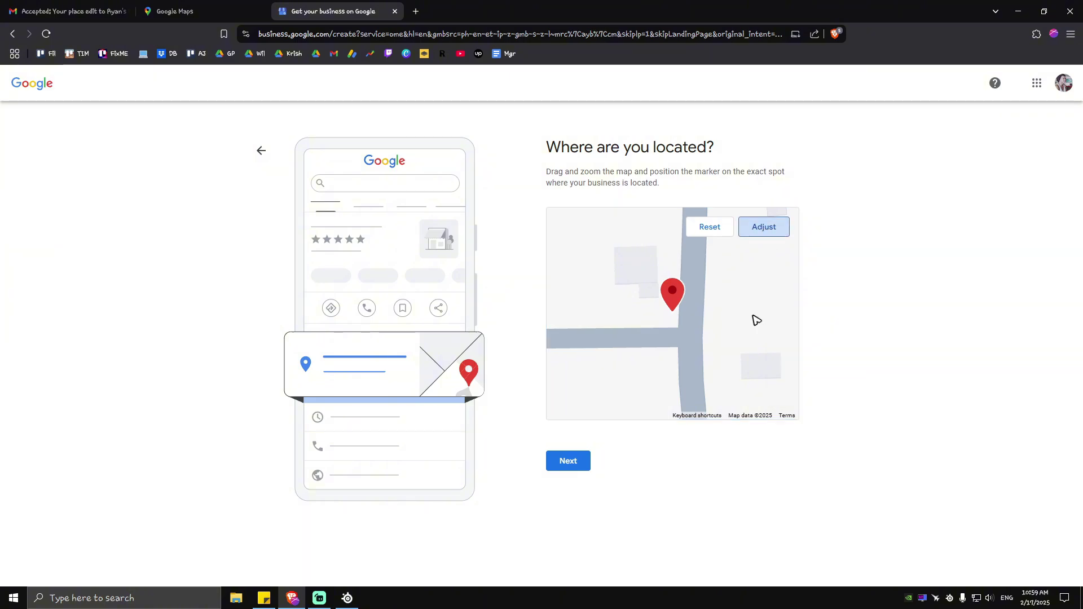
{"action": "left_click", "coordinate": [569, 465]}
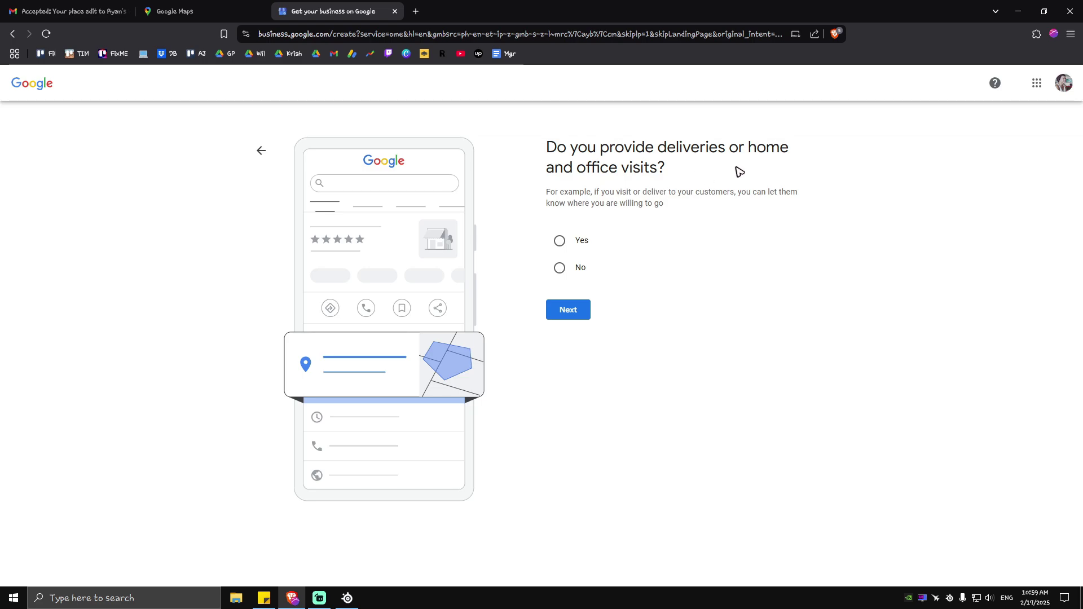
Answer Yes to deliveries, add no service areas, and skip the website and contact details
{"action": "left_click", "coordinate": [561, 241]}
{"action": "left_click", "coordinate": [580, 316]}
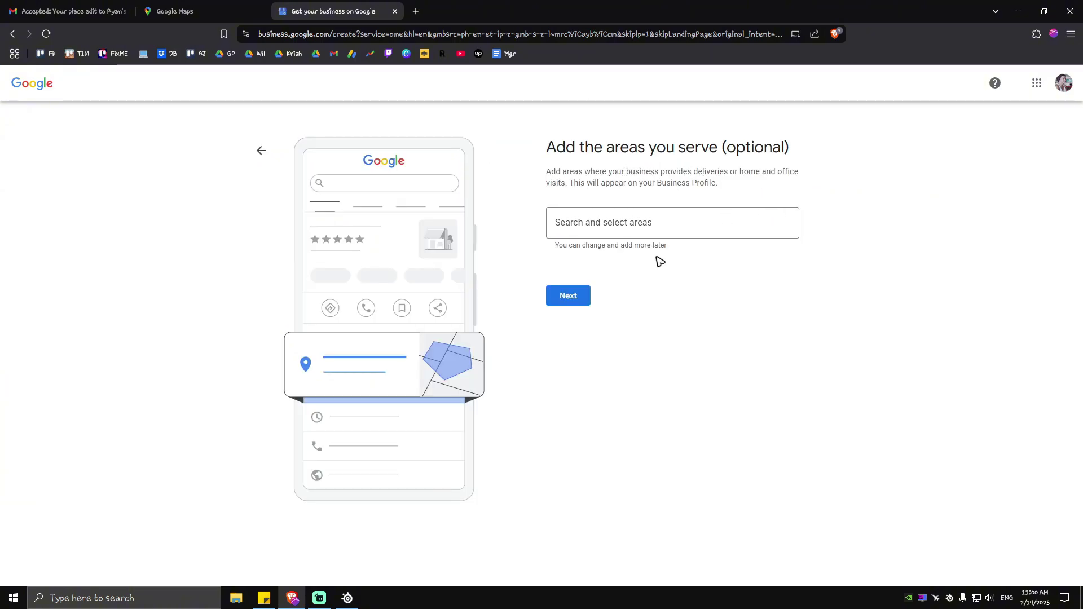
{"action": "left_click", "coordinate": [568, 295]}
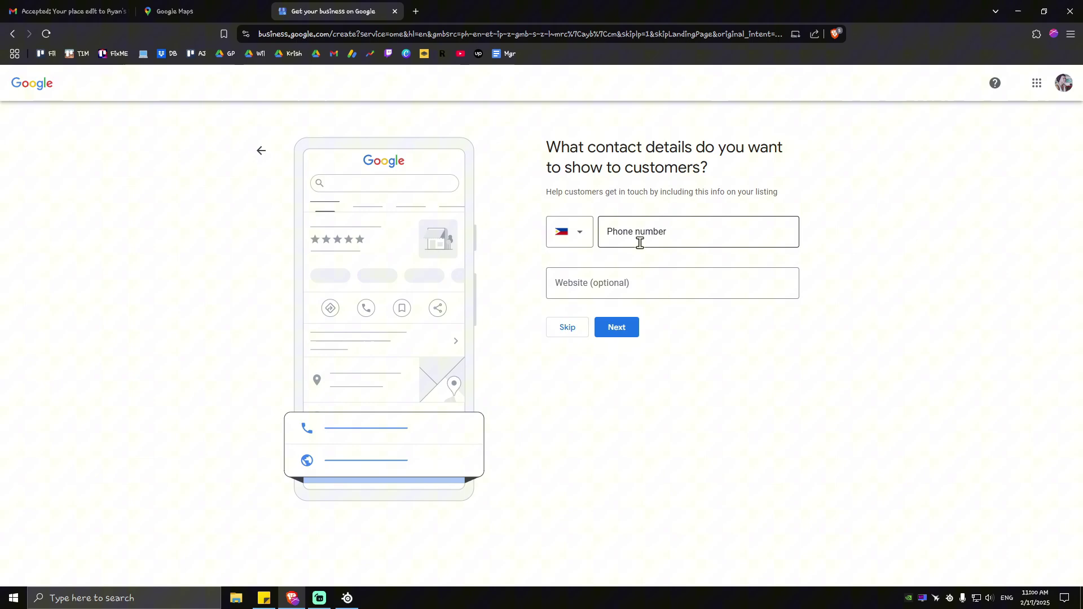
{"action": "left_click", "coordinate": [619, 285]}
{"action": "left_click", "coordinate": [865, 314]}
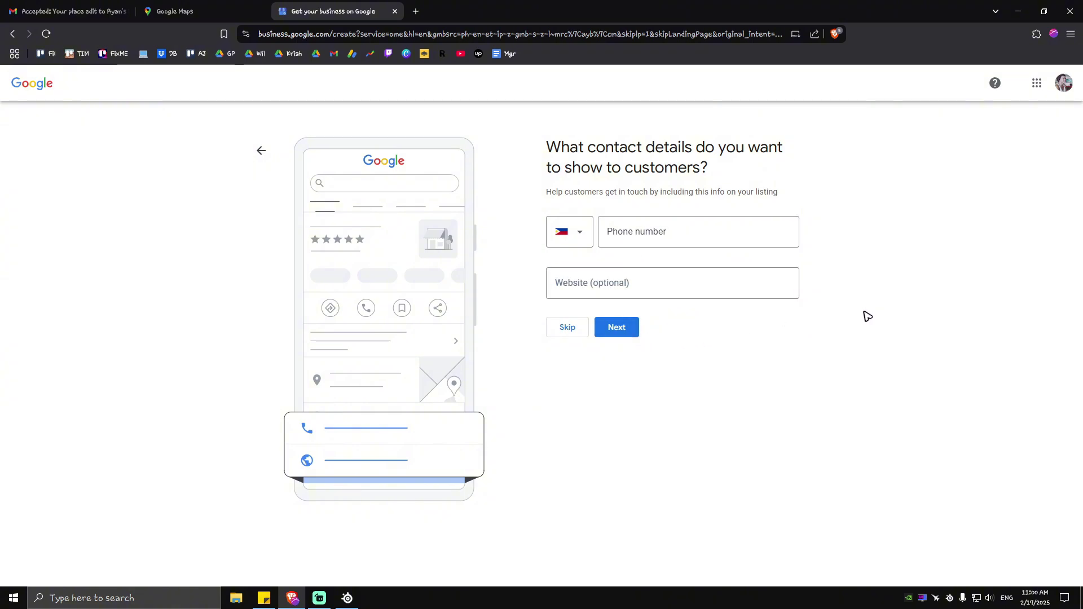
{"action": "left_click", "coordinate": [574, 333]}
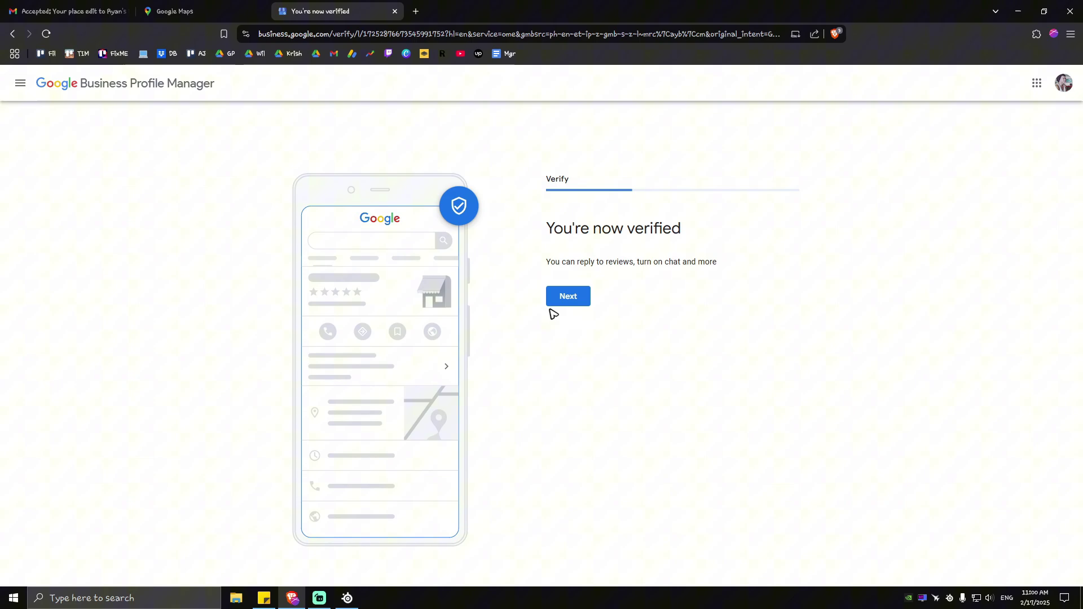
Continue past the verified page and mark Monday, Tuesday and Wednesday as open
{"action": "left_click", "coordinate": [576, 299]}
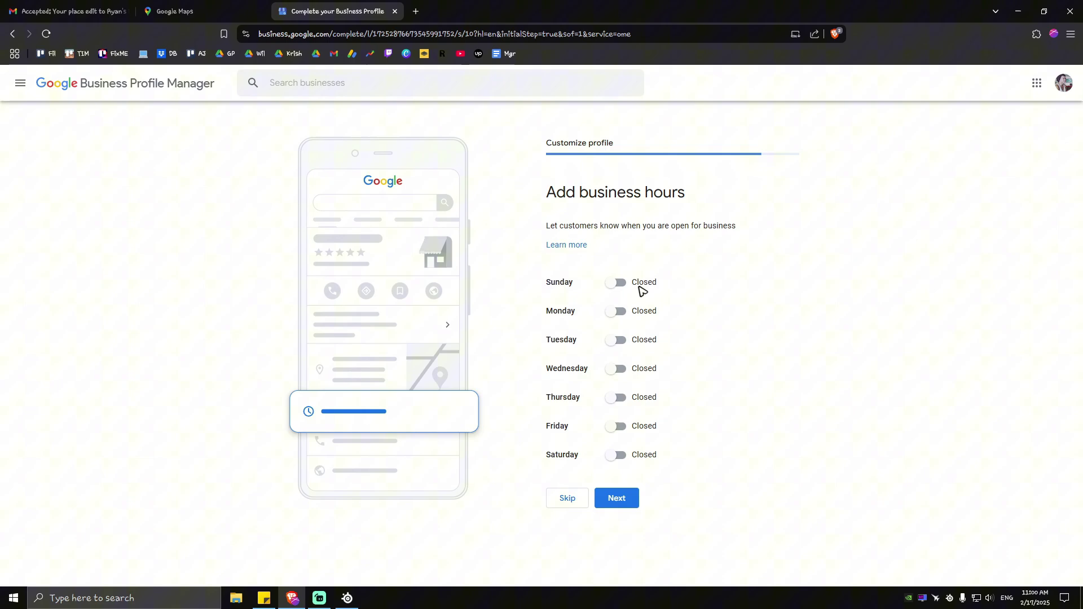
{"action": "left_click", "coordinate": [623, 312]}
{"action": "left_click", "coordinate": [646, 364]}
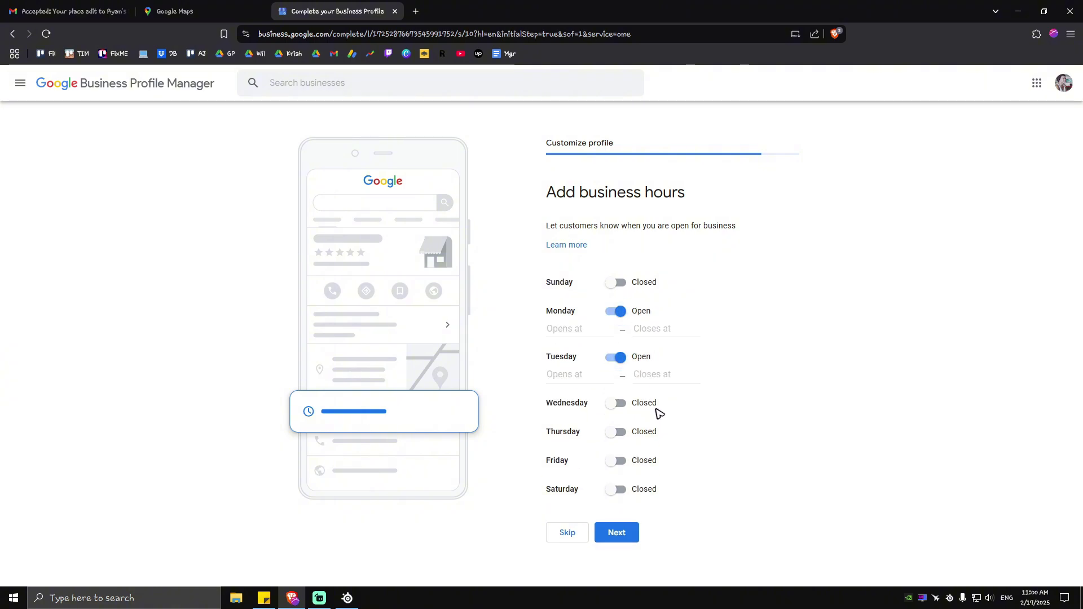
{"action": "left_click", "coordinate": [623, 404]}
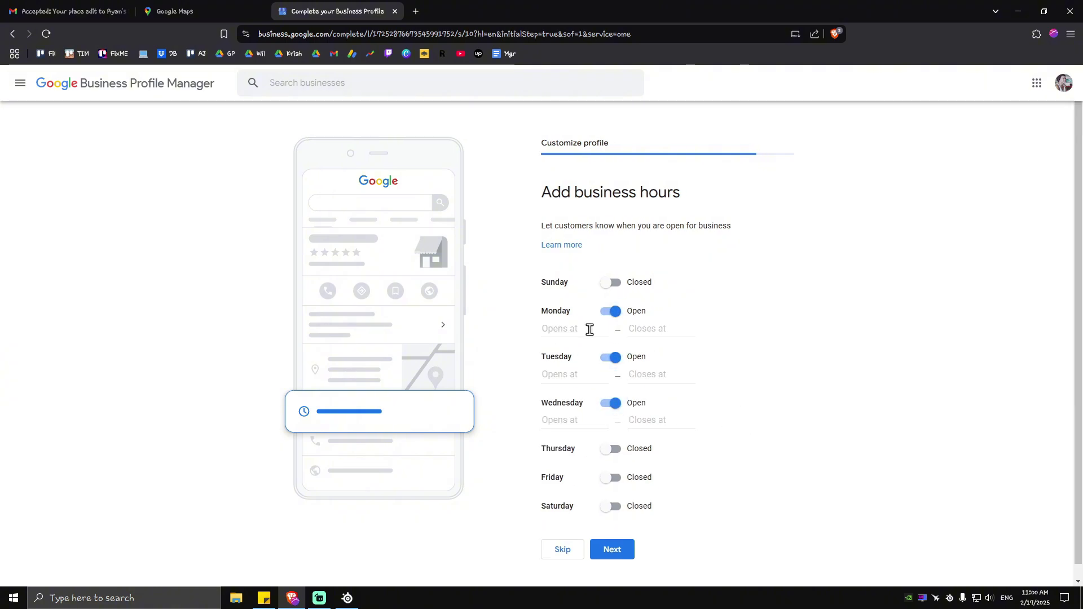
Set Monday and Tuesday hours to 9:00 AM–5:00 PM
{"action": "left_click", "coordinate": [572, 330]}
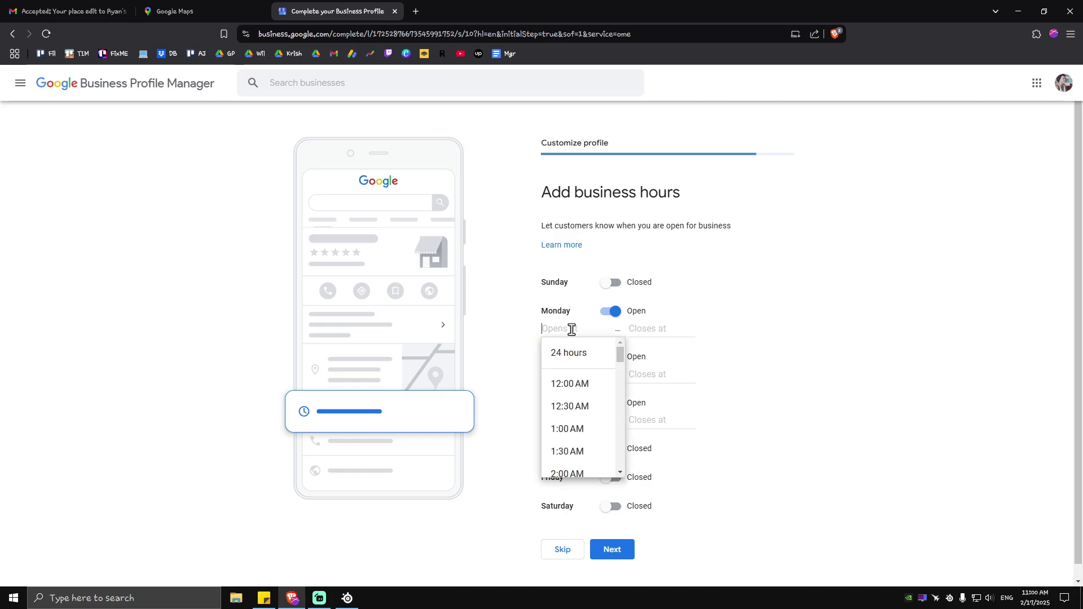
{"action": "left_click_drag", "start_coordinate": [614, 358], "coordinate": [621, 401]}
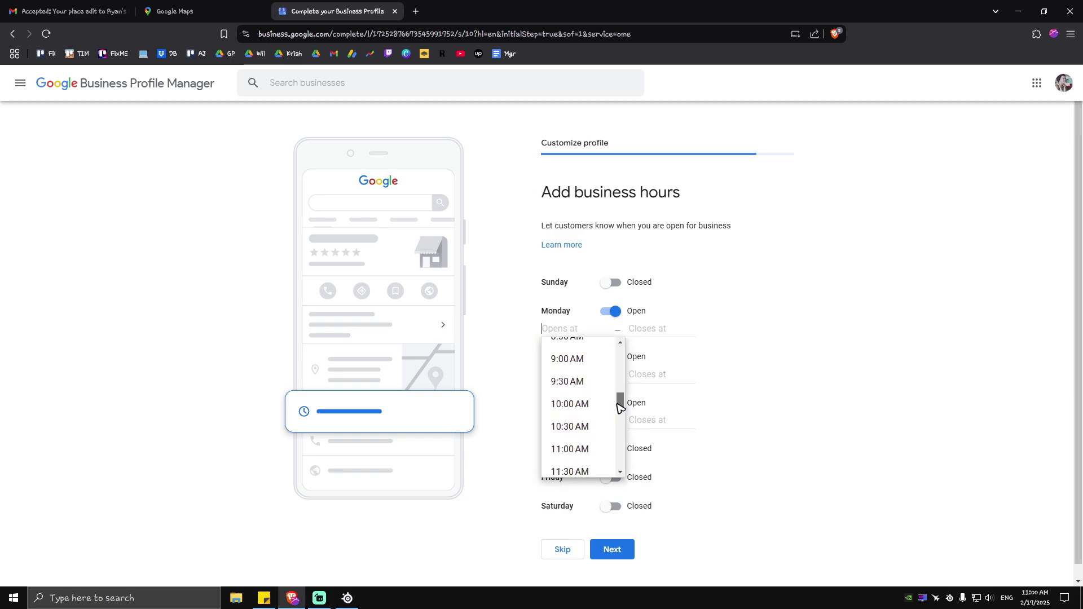
{"action": "left_click", "coordinate": [570, 364]}
{"action": "left_click", "coordinate": [635, 332]}
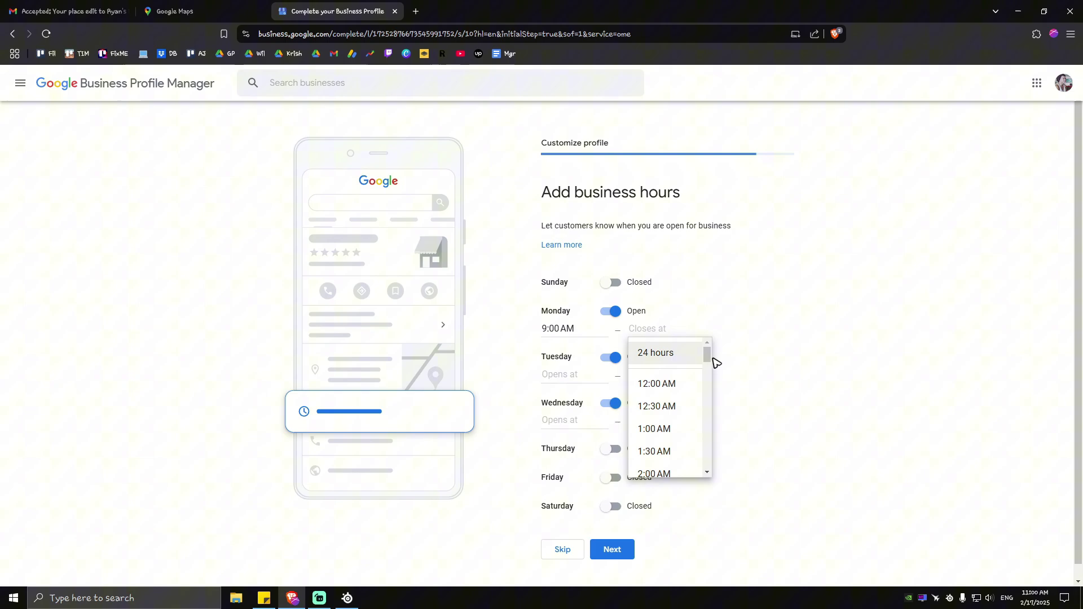
{"action": "left_click_drag", "start_coordinate": [708, 355], "coordinate": [705, 437]}
{"action": "left_click", "coordinate": [654, 384]}
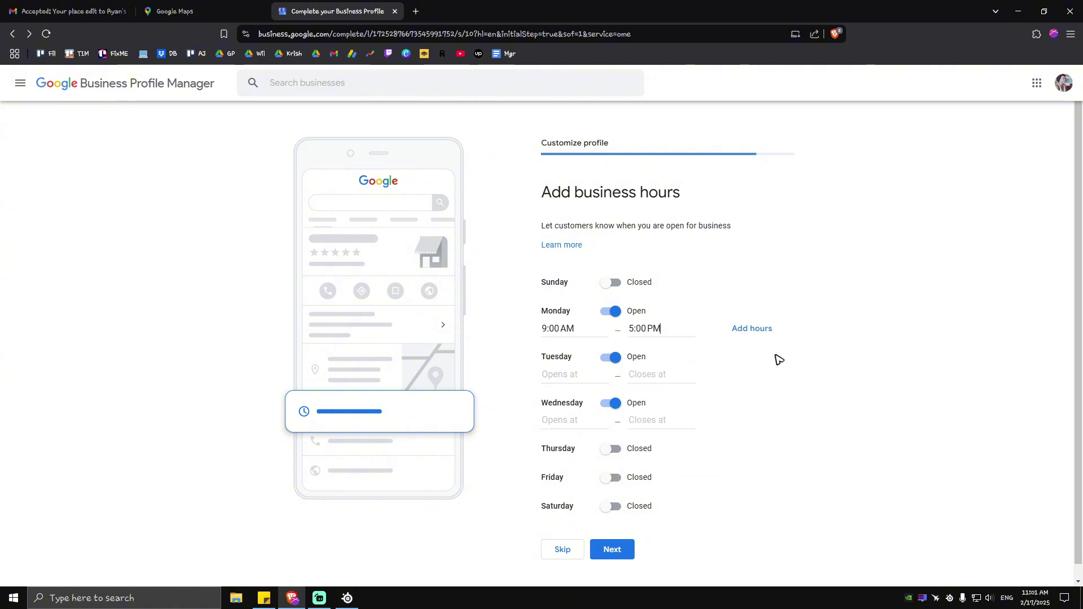
{"action": "left_click", "coordinate": [592, 378]}
{"action": "left_click_drag", "start_coordinate": [618, 411], "coordinate": [620, 440]}
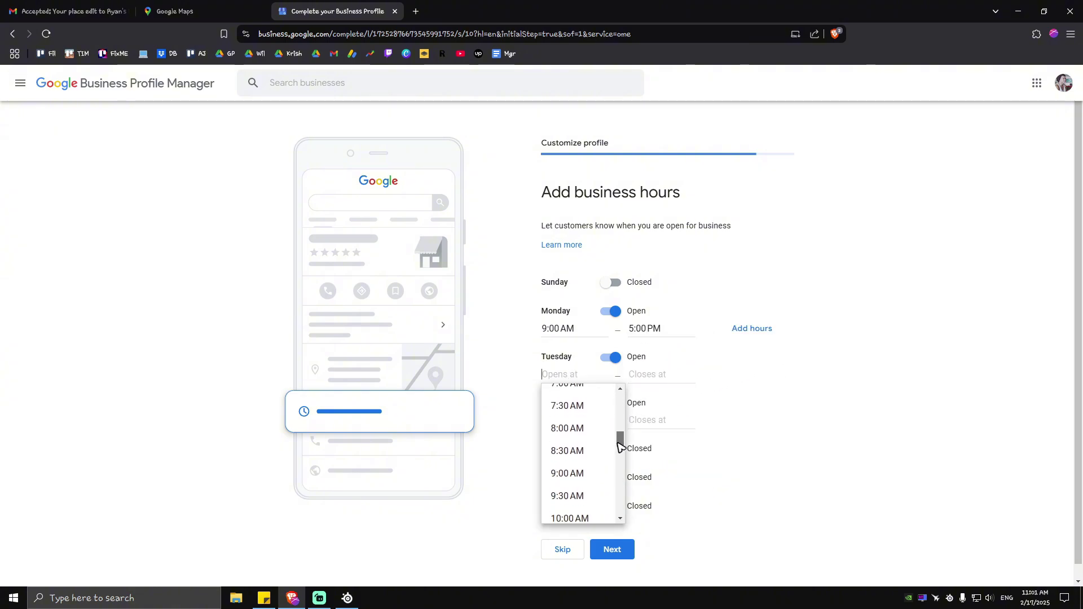
{"action": "left_click", "coordinate": [584, 473]}
{"action": "left_click", "coordinate": [634, 375]}
{"action": "left_click_drag", "start_coordinate": [705, 406], "coordinate": [697, 484]}
{"action": "left_click", "coordinate": [659, 456]}
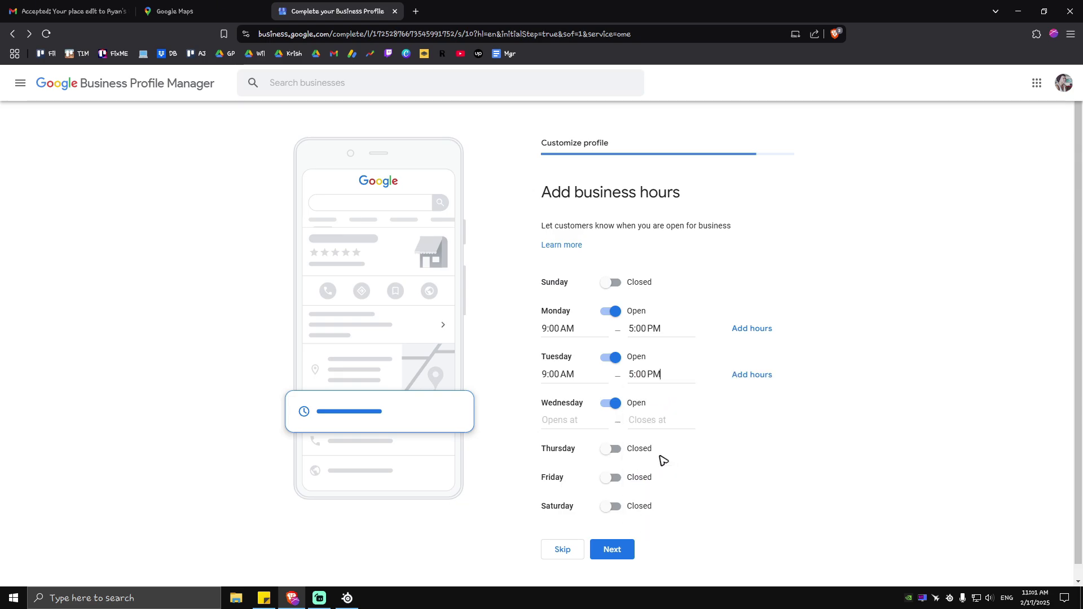
Set Wednesday hours to 9:00 AM–5:00 AM and save the business hours
{"action": "left_click", "coordinate": [570, 419]}
{"action": "left_click_drag", "start_coordinate": [627, 452], "coordinate": [616, 497]}
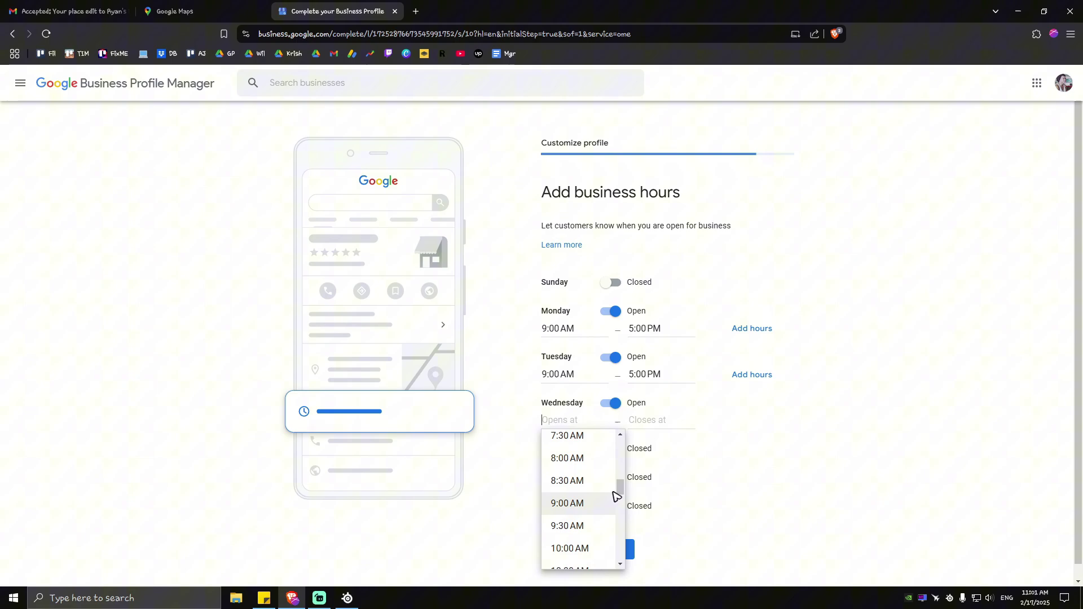
{"action": "left_click", "coordinate": [592, 502]}
{"action": "left_click", "coordinate": [647, 419]}
{"action": "left_click_drag", "start_coordinate": [708, 442], "coordinate": [699, 482]}
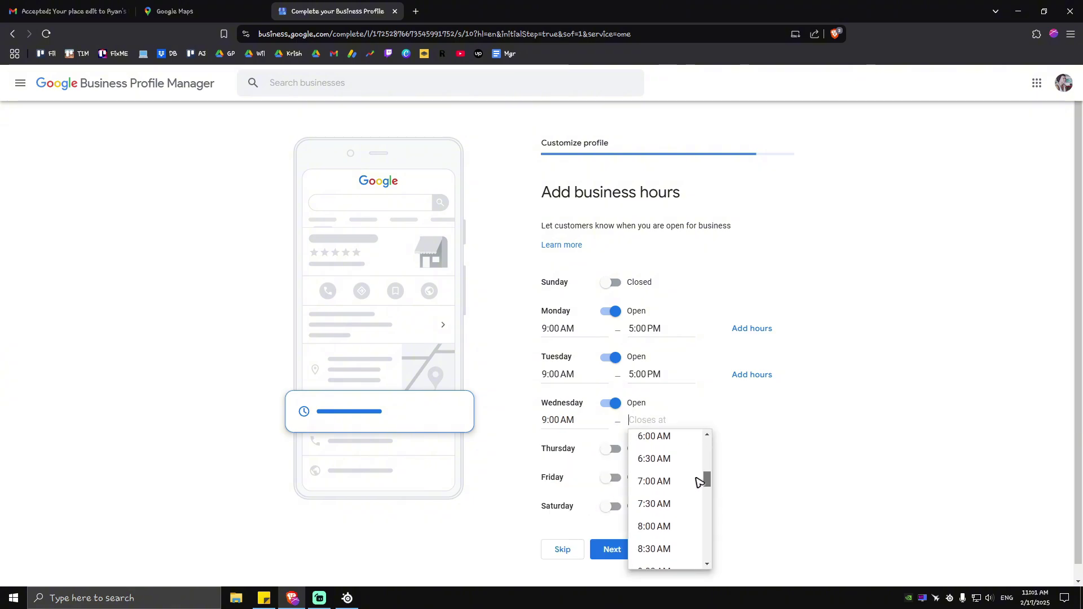
{"action": "scroll", "coordinate": [668, 474], "scroll_direction": "up", "scroll_amount": 1}
{"action": "left_click", "coordinate": [664, 476]}
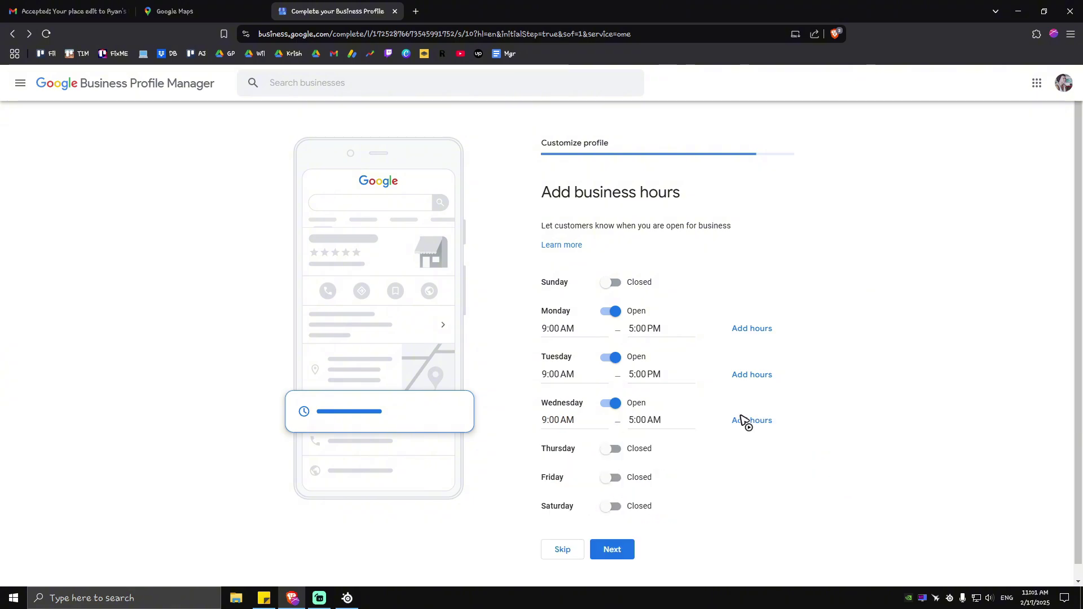
{"action": "left_click", "coordinate": [619, 553]}
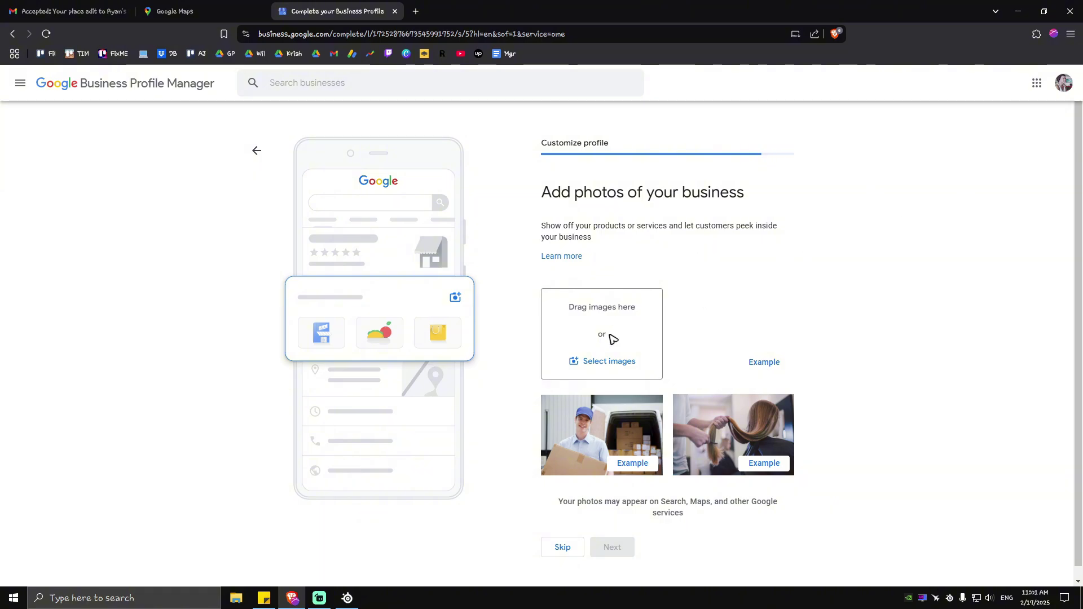
Upload the 'house' image as the profile photo, decline Google Workspace, and finish setup
{"action": "left_click", "coordinate": [609, 370]}
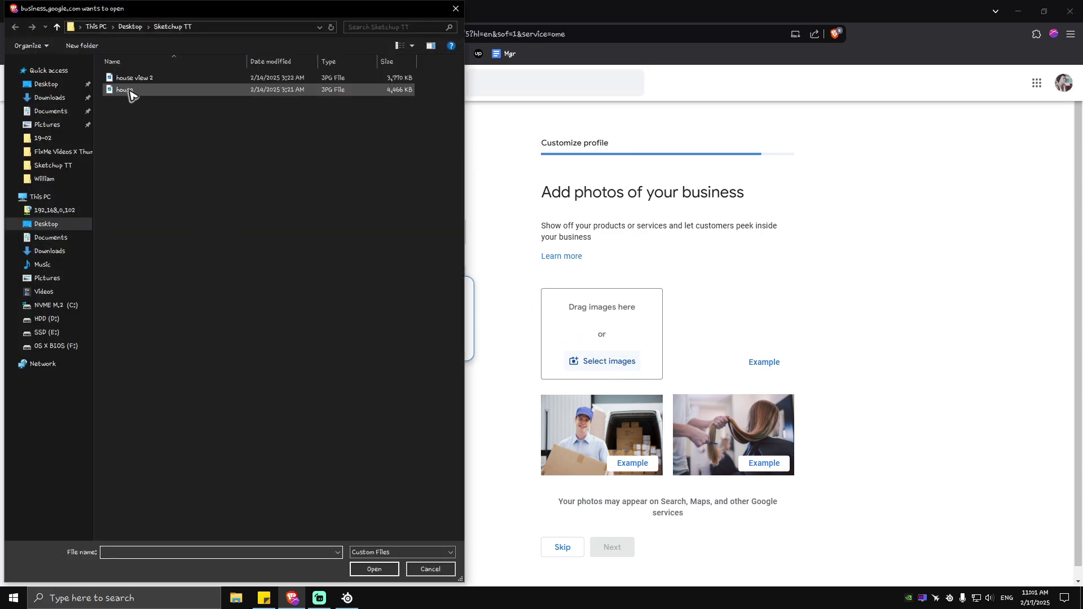
{"action": "left_click", "coordinate": [130, 92]}
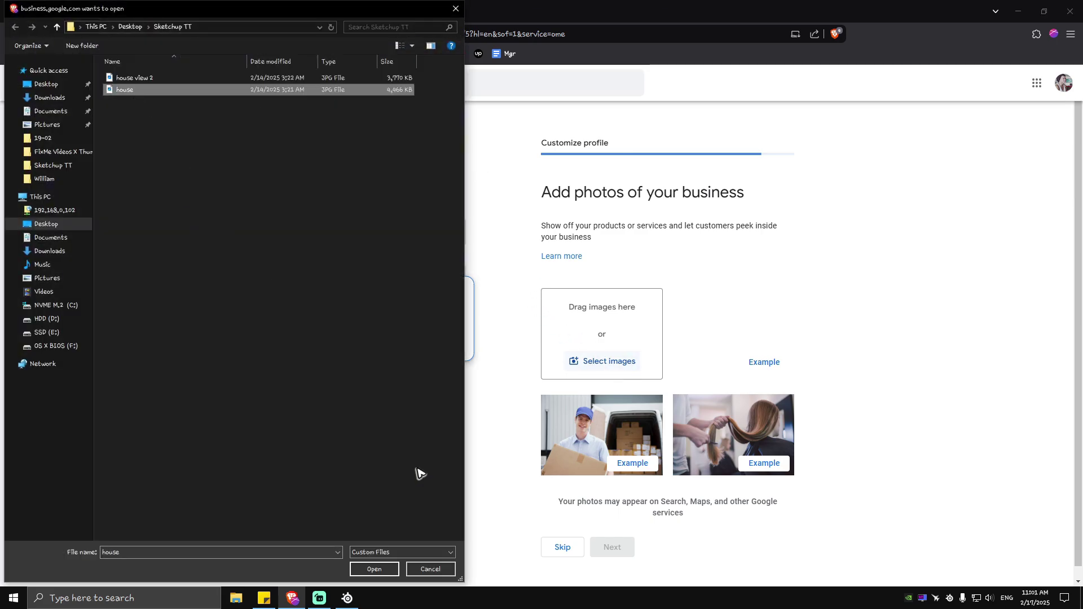
{"action": "left_click", "coordinate": [375, 569]}
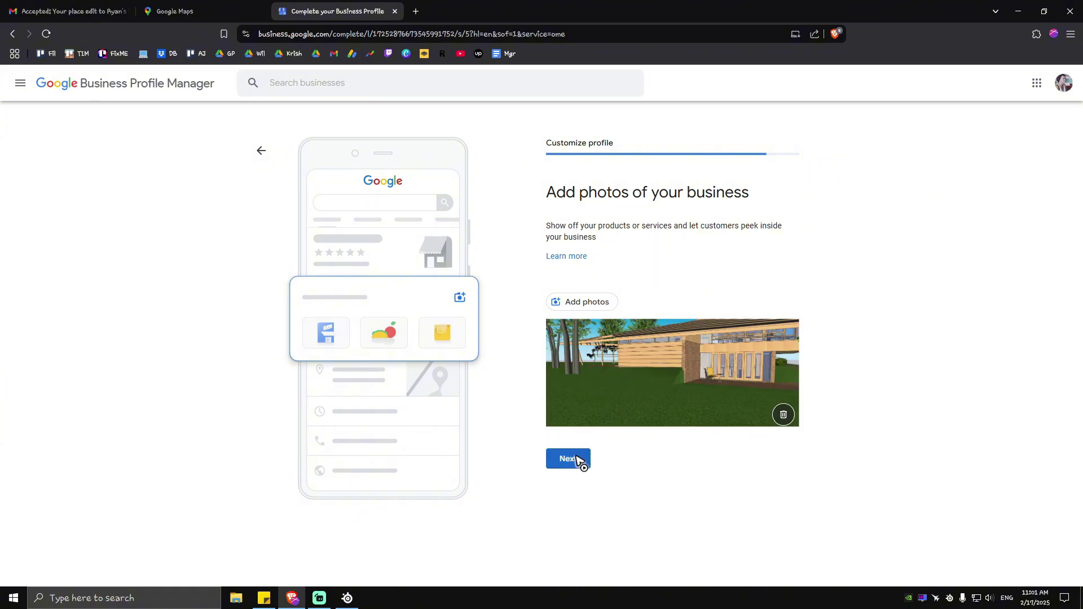
{"action": "left_click", "coordinate": [573, 466]}
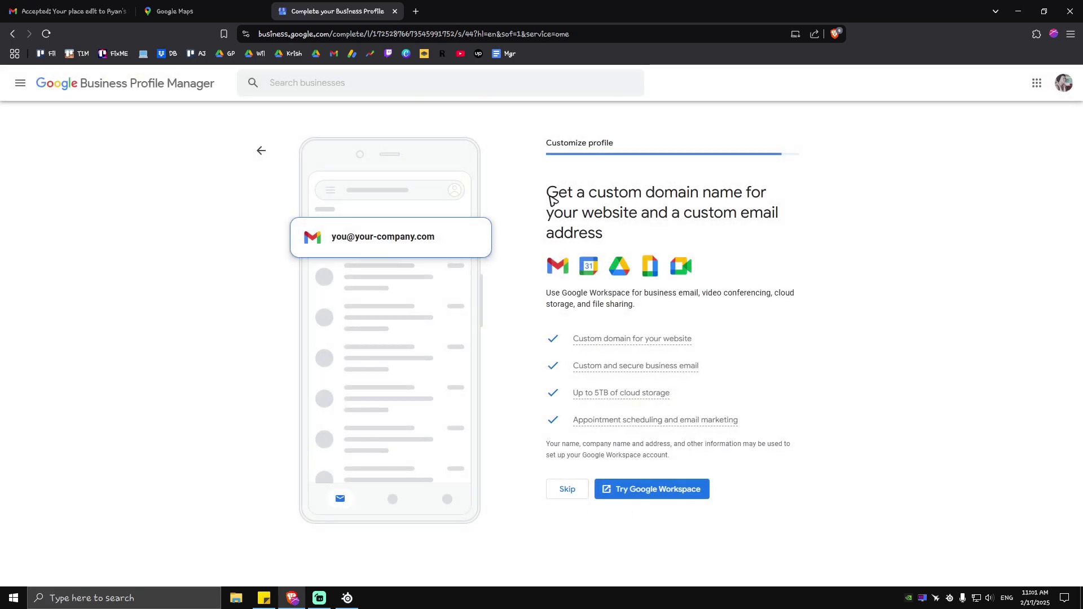
{"action": "left_click", "coordinate": [567, 490]}
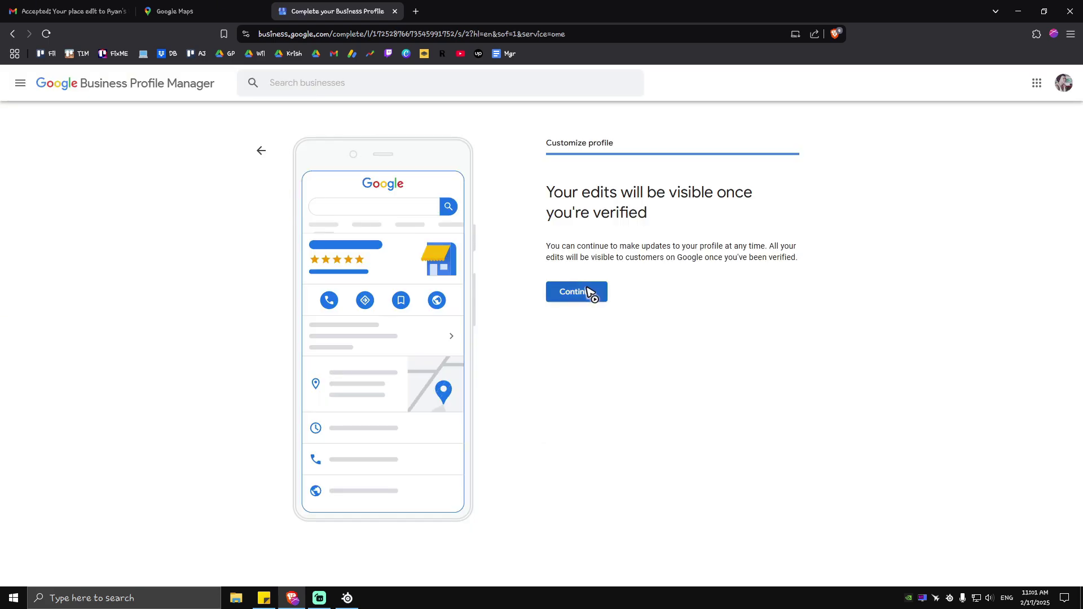
{"action": "left_click", "coordinate": [589, 293]}
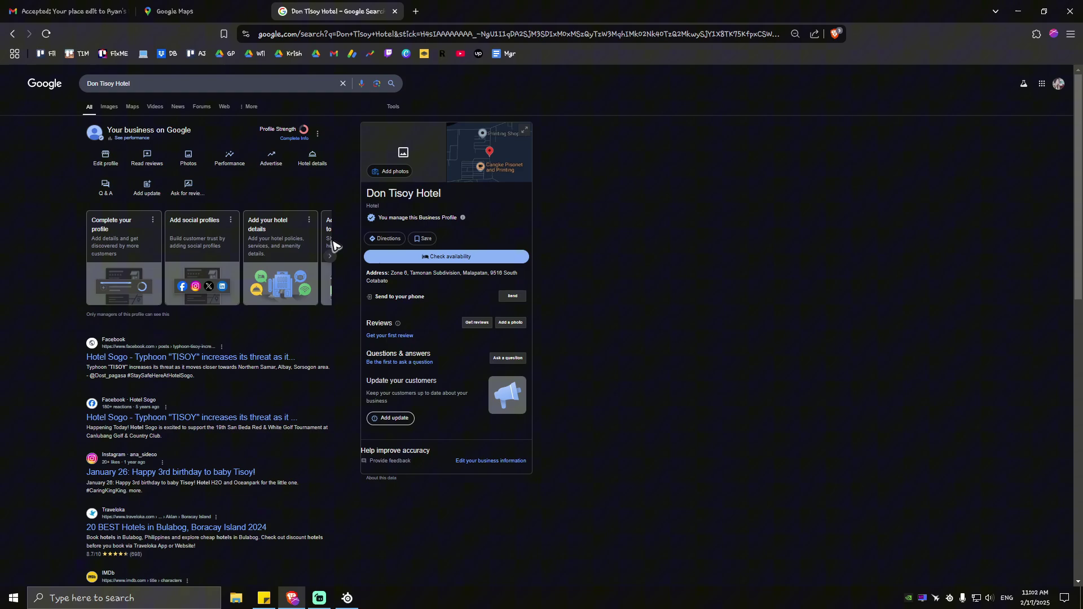
Switch to the Gmail tab with the accepted place-edit email and scroll through it
{"action": "left_click_drag", "start_coordinate": [74, 11], "coordinate": [344, 11]}
{"action": "scroll", "coordinate": [748, 338], "scroll_direction": "up", "scroll_amount": 5}
{"action": "scroll", "coordinate": [752, 256], "scroll_direction": "down", "scroll_amount": 3}
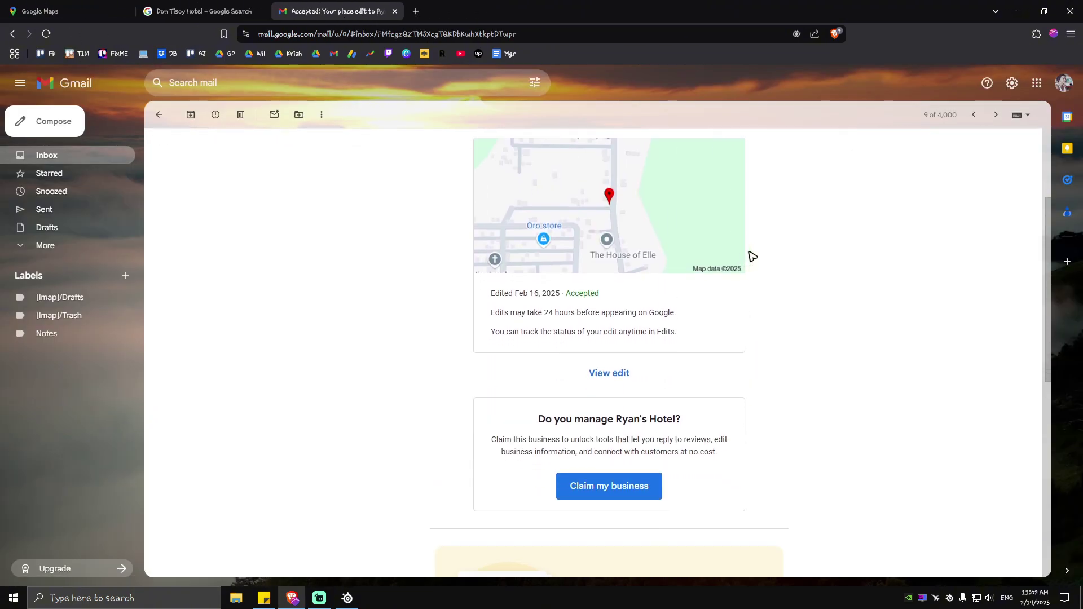
{"action": "scroll", "coordinate": [589, 266], "scroll_direction": "up", "scroll_amount": 3}
{"action": "scroll", "coordinate": [840, 261], "scroll_direction": "down", "scroll_amount": 6}
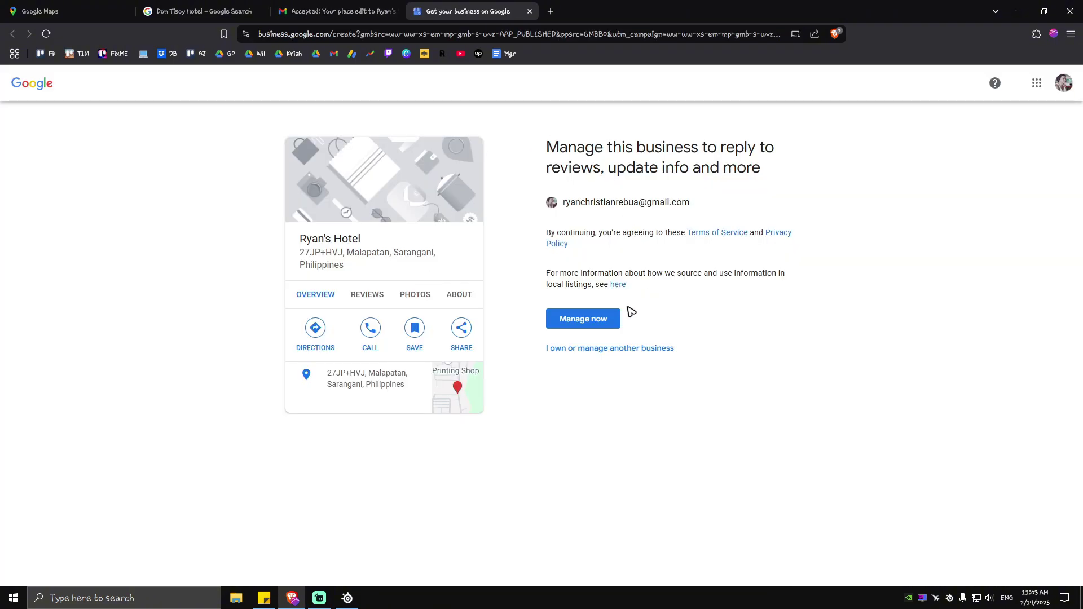
Start managing the hotel listing and submit the saved business phone number
{"action": "left_click", "coordinate": [599, 326]}
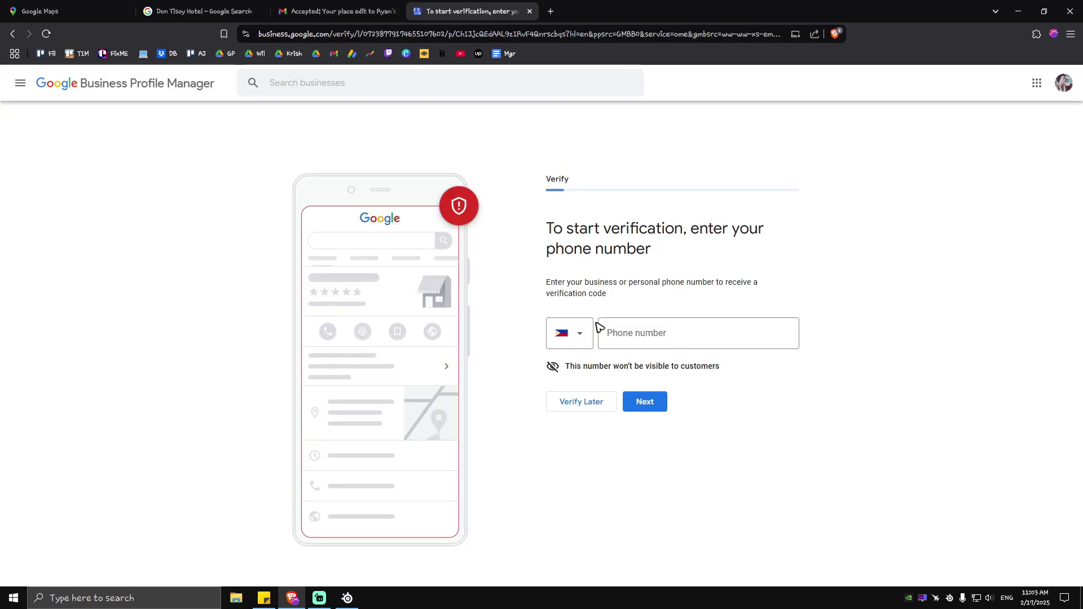
{"action": "left_click", "coordinate": [657, 344]}
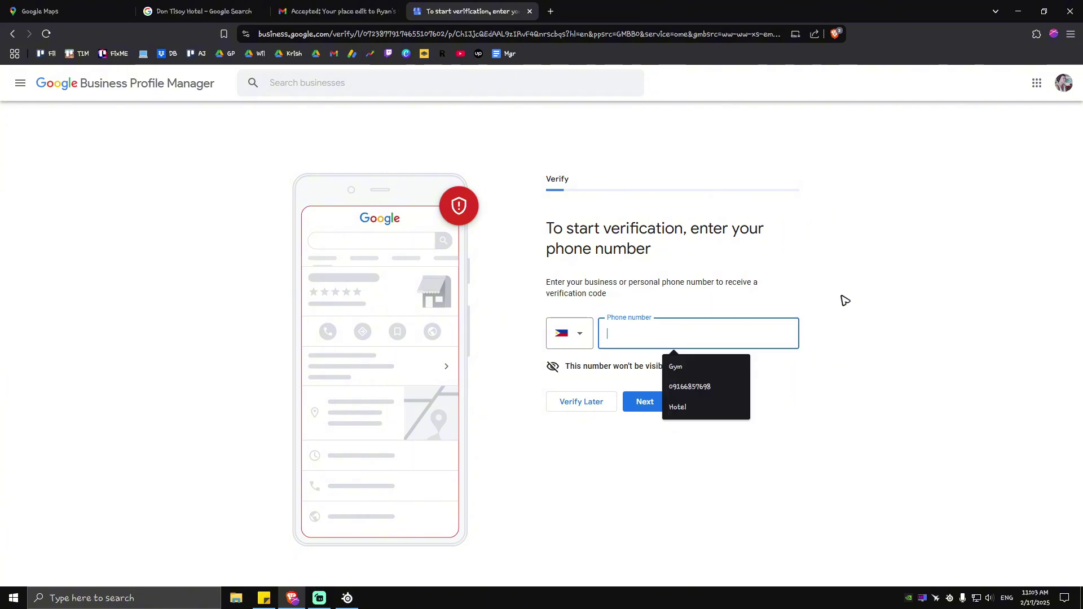
{"action": "left_click", "coordinate": [715, 388]}
{"action": "left_click", "coordinate": [661, 409]}
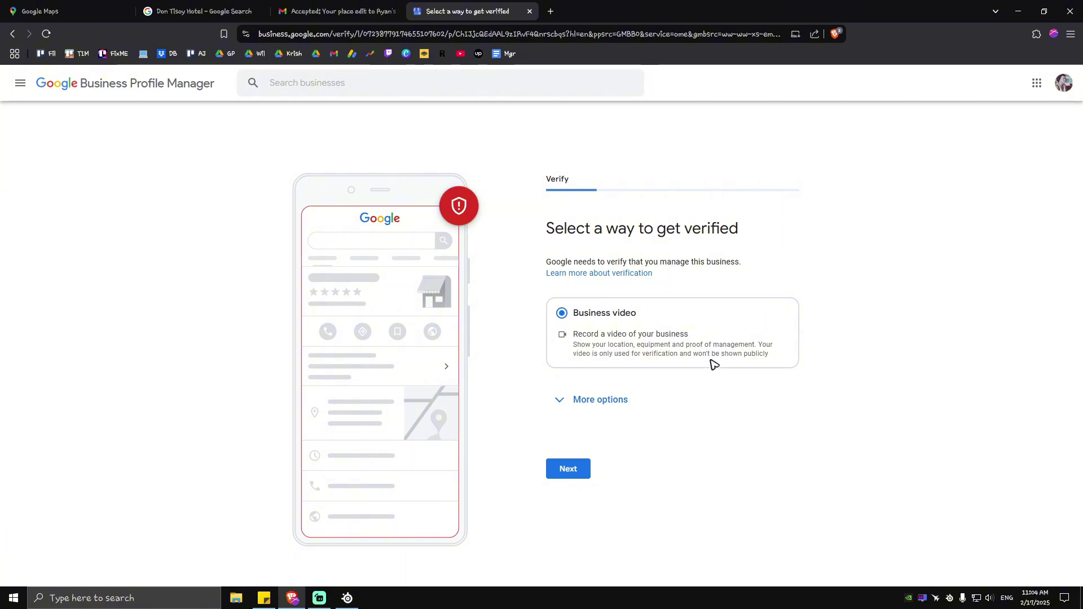
Expand More options and proceed with Business video verification
{"action": "left_click", "coordinate": [581, 400]}
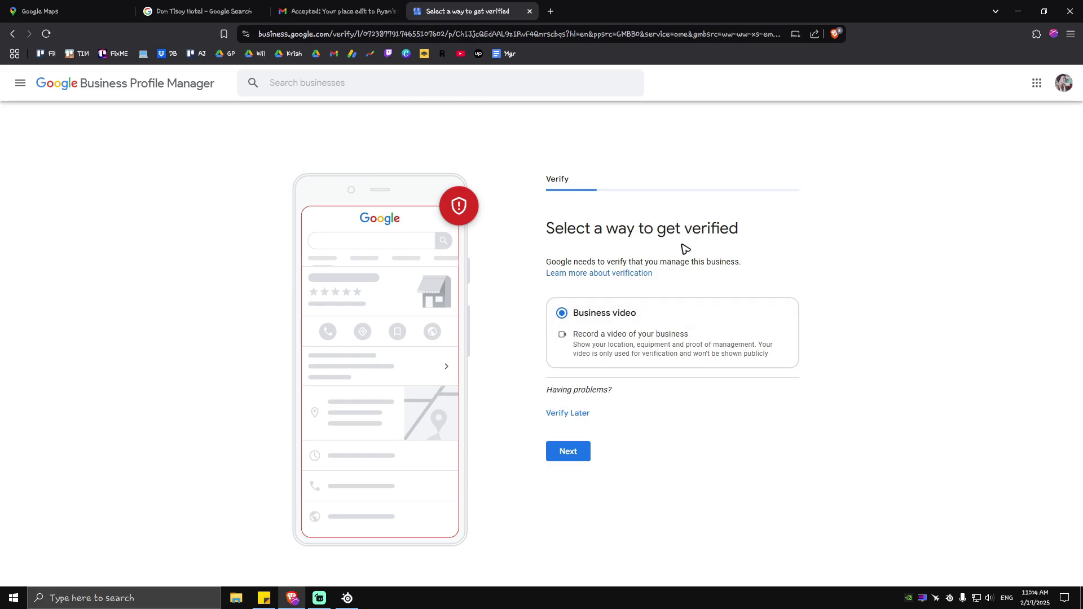
{"action": "left_click", "coordinate": [561, 454]}
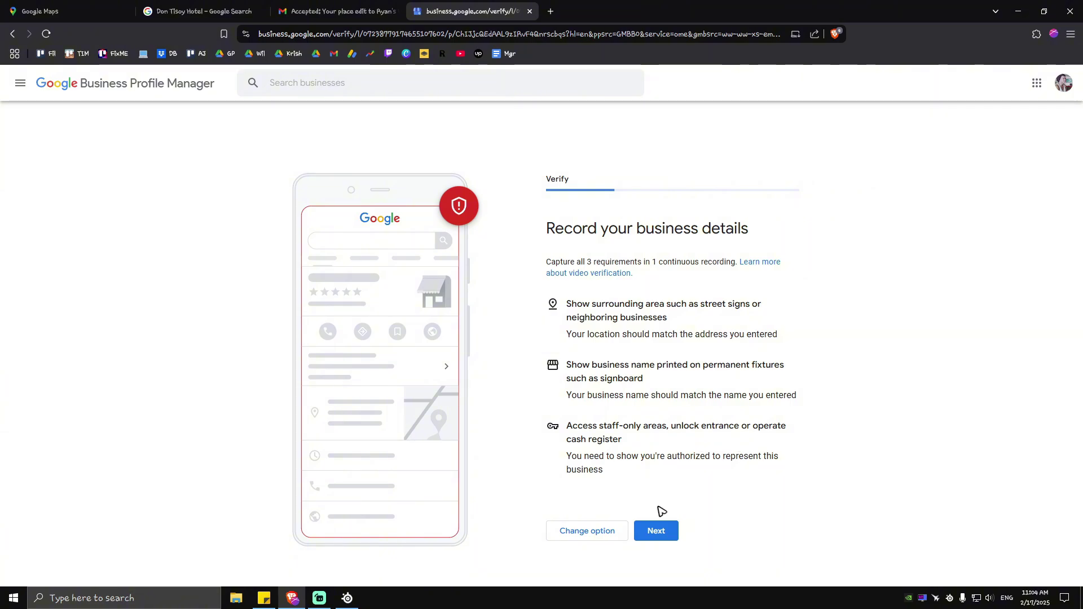
Move past the video verification requirements page and start recording the verification video
{"action": "left_click", "coordinate": [661, 530]}
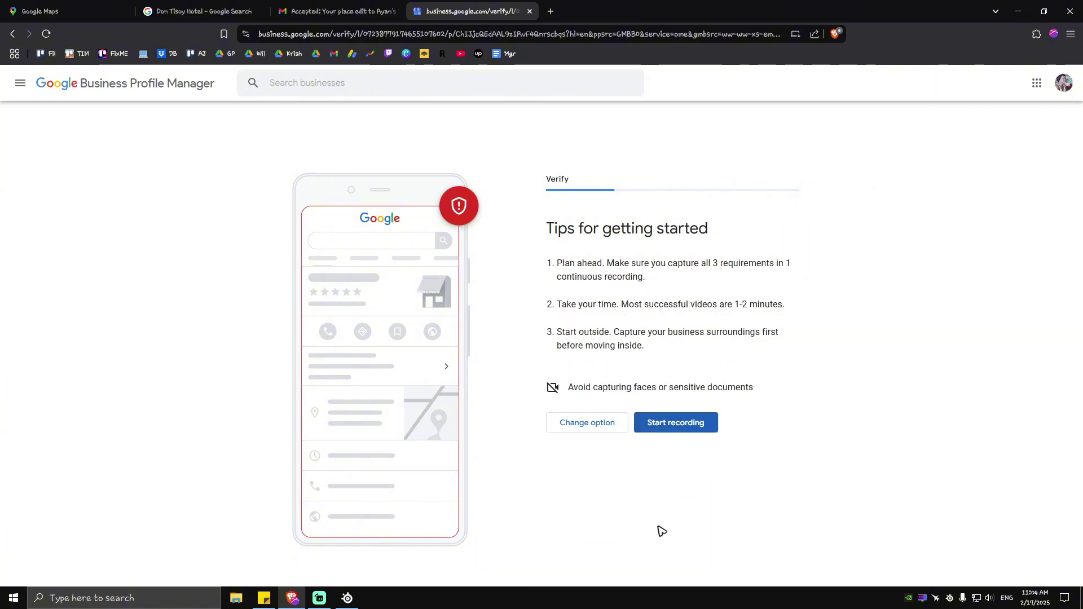
{"action": "left_click", "coordinate": [701, 429]}
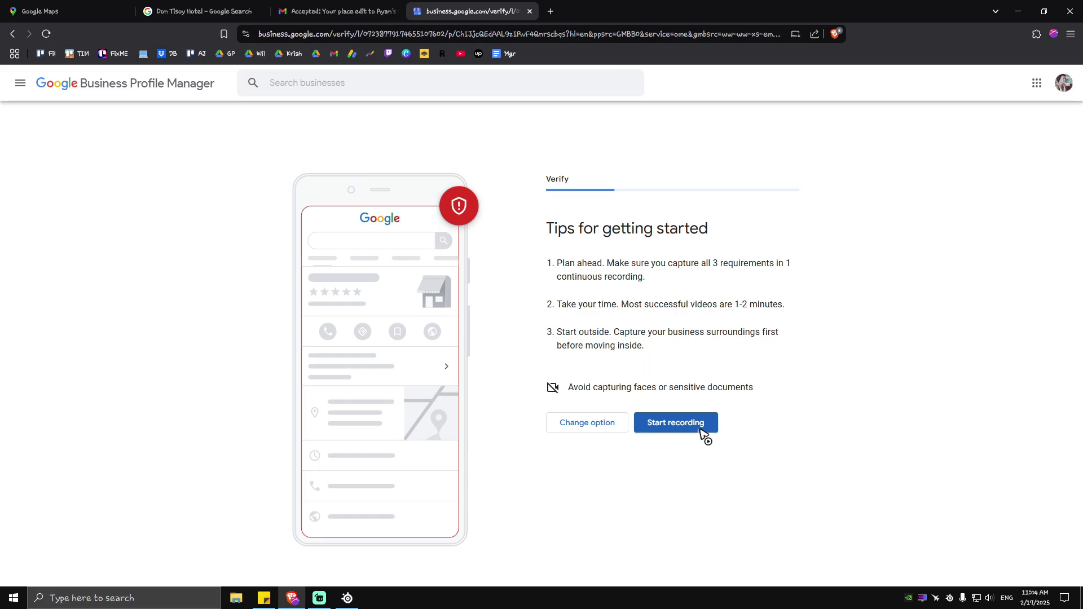